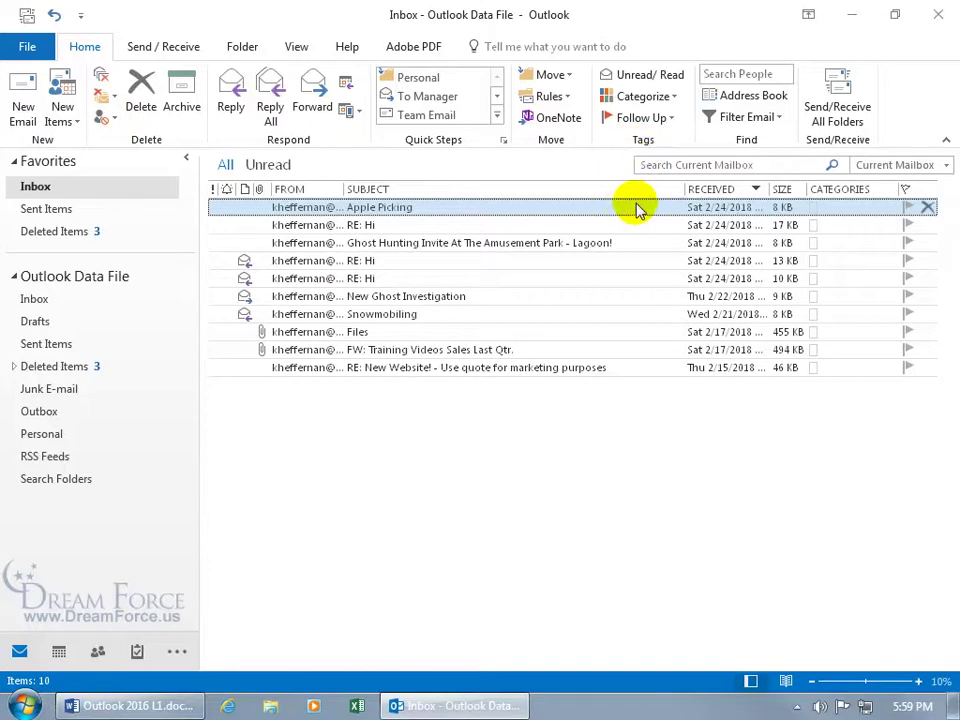
Open the Categorize list of colour categories for the selected Apple Picking message
{"action": "left_click", "coordinate": [671, 97]}
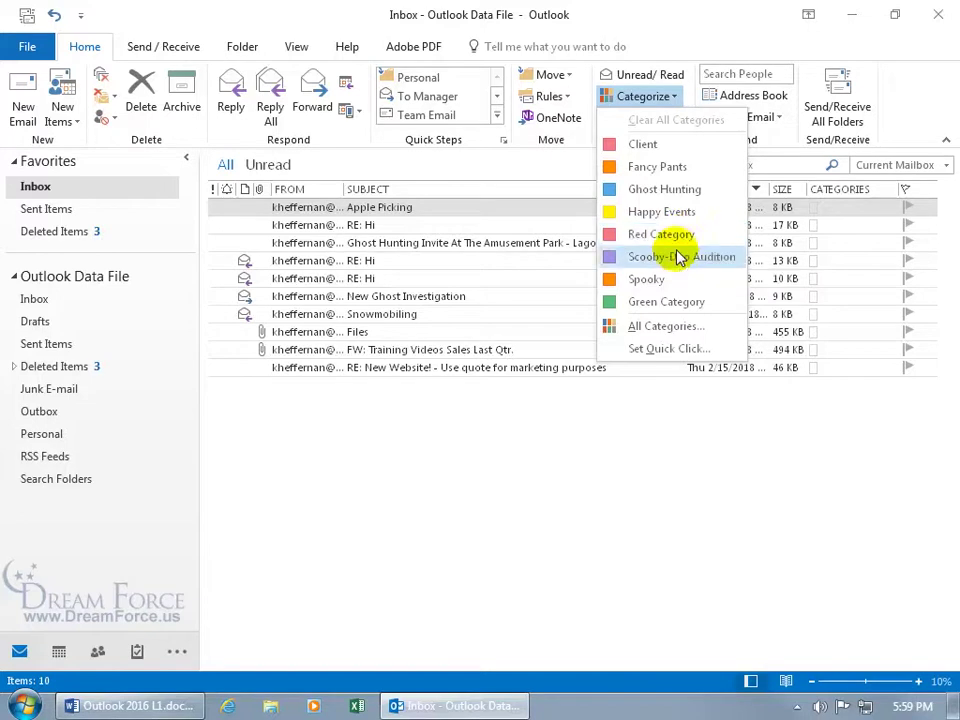
Rename Green Category to red 'Apple Picking' with shortcut CTRL+F2, taking the shortcut from Red Category
{"action": "left_click", "coordinate": [670, 302]}
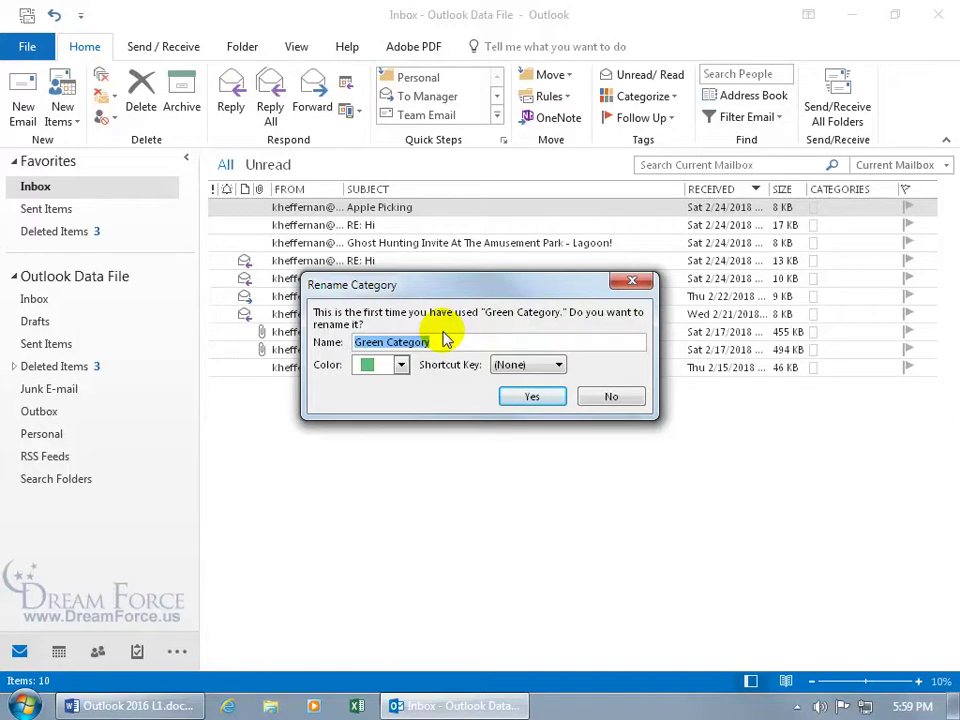
{"action": "type", "text": "Apple Picking"}
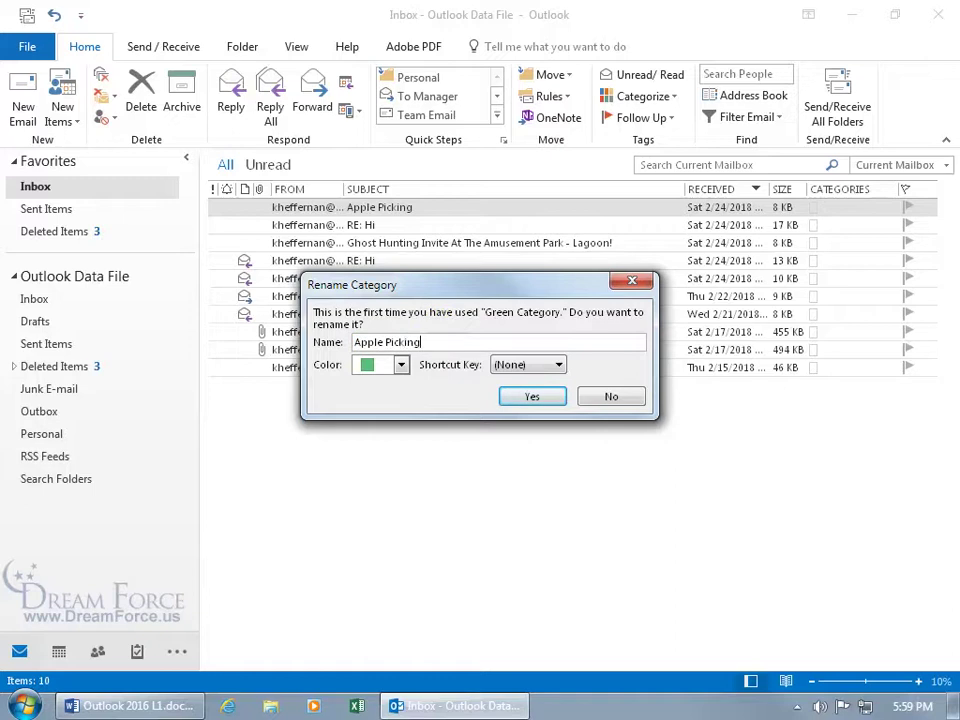
{"action": "left_click", "coordinate": [401, 366]}
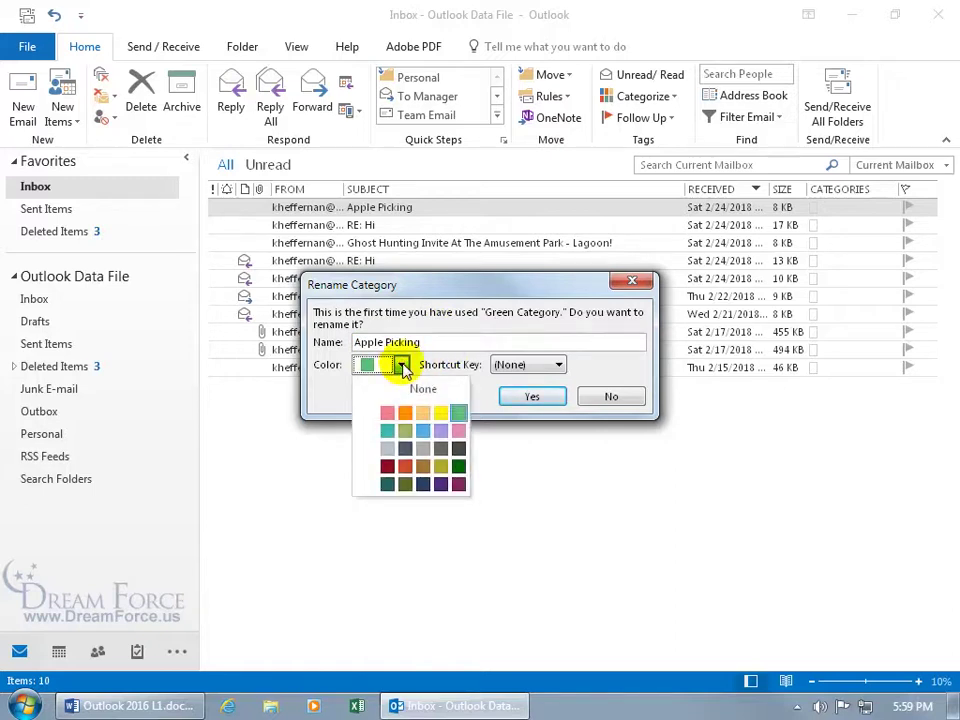
{"action": "left_click", "coordinate": [388, 414]}
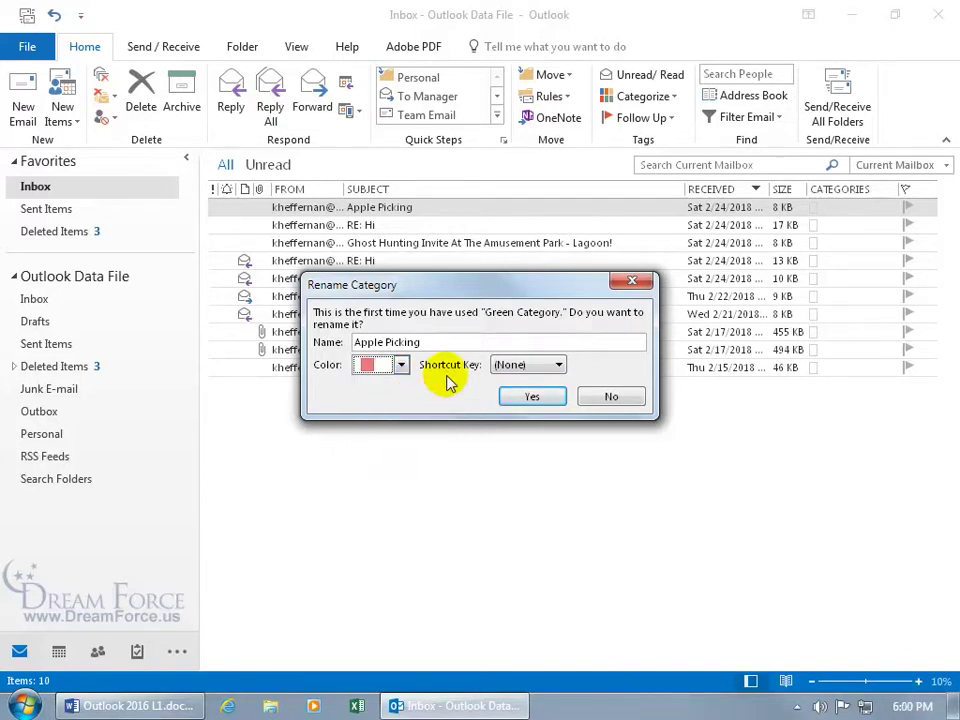
{"action": "left_click", "coordinate": [555, 366]}
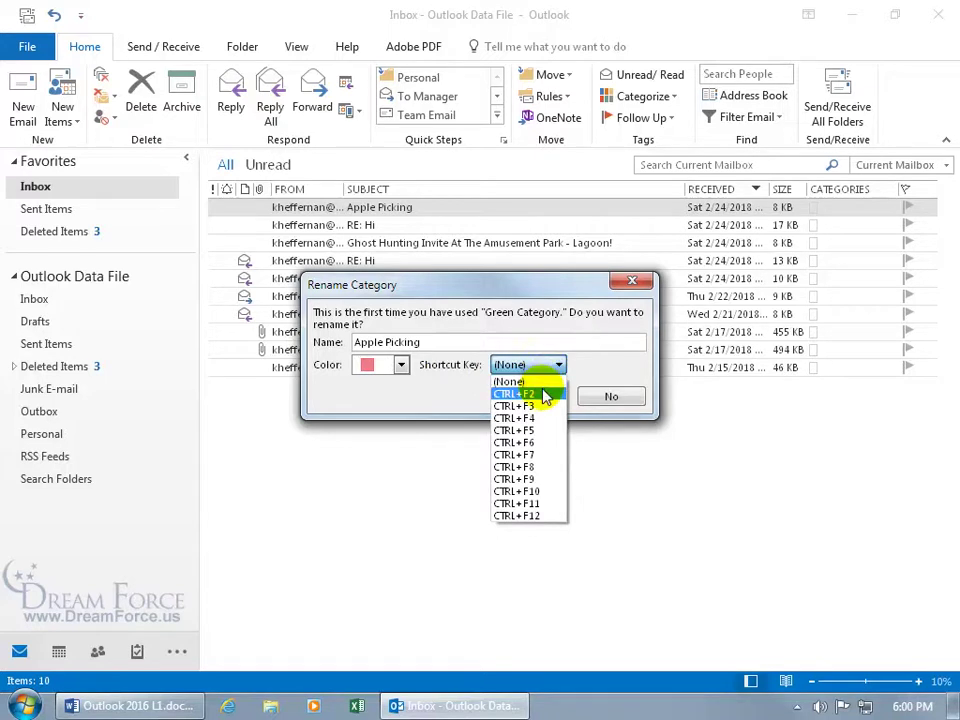
{"action": "left_click", "coordinate": [540, 394]}
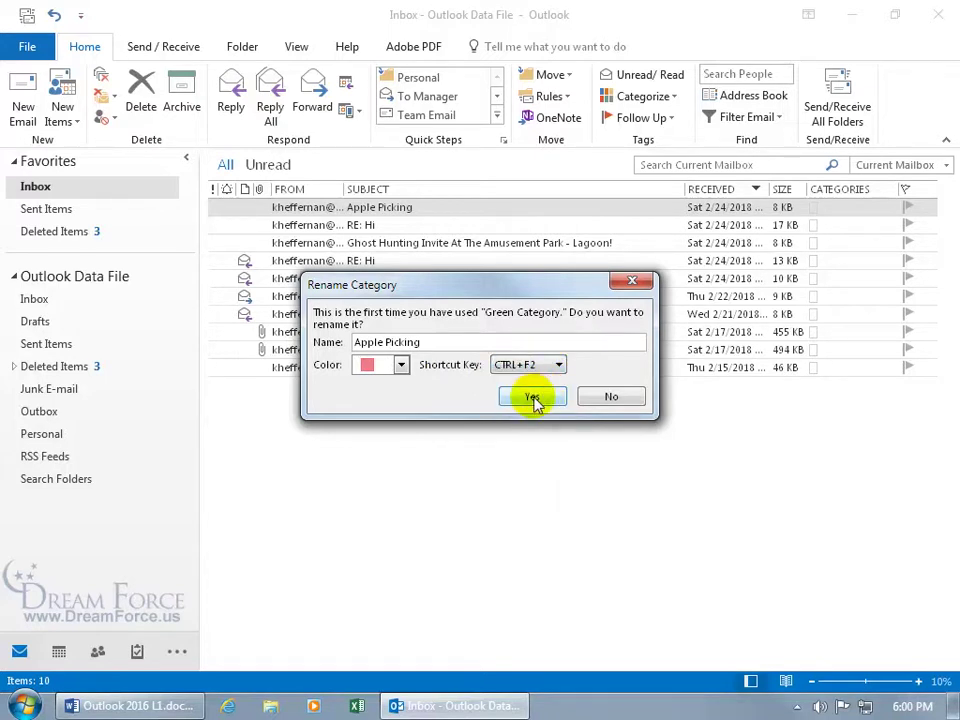
{"action": "left_click", "coordinate": [532, 397]}
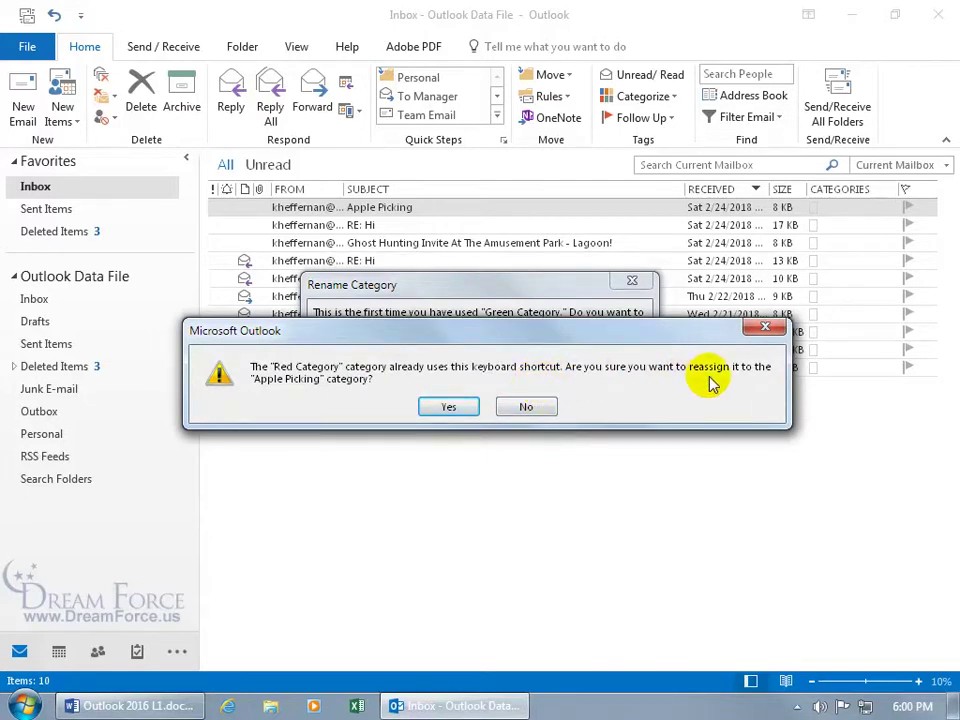
{"action": "left_click", "coordinate": [466, 407]}
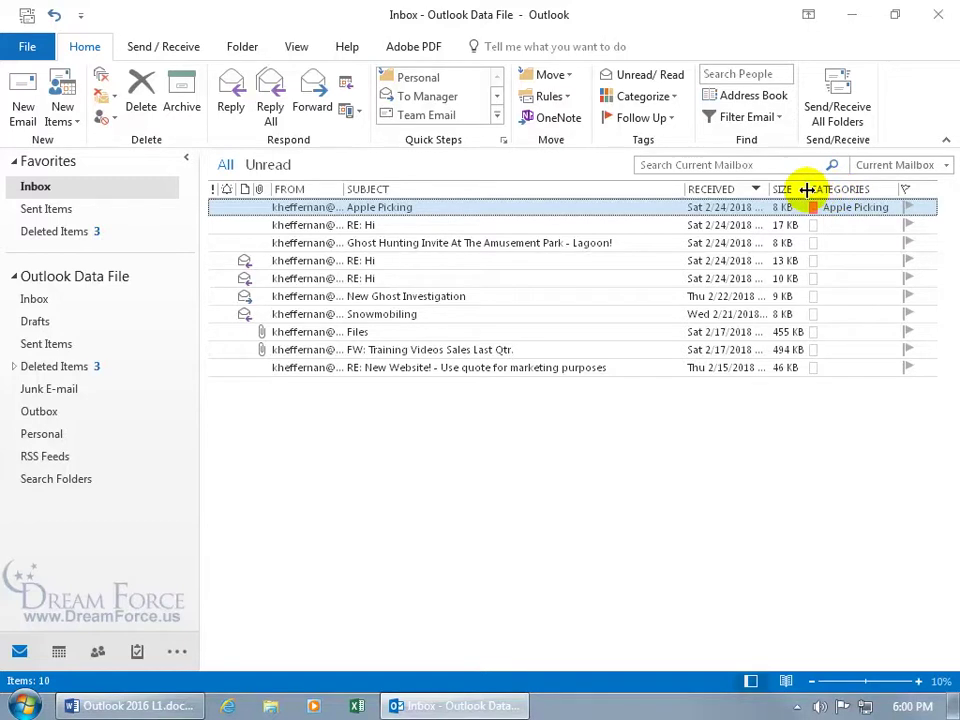
Tag the 10 KB RE: Hi and FW: Training Videos Sales Last Qtr. messages as Apple Picking
{"action": "mouse_move", "coordinate": [806, 189]}
{"action": "left_mouse_down"}
{"action": "mouse_move", "coordinate": [848, 189]}
{"action": "mouse_move", "coordinate": [806, 189]}
{"action": "left_mouse_up"}
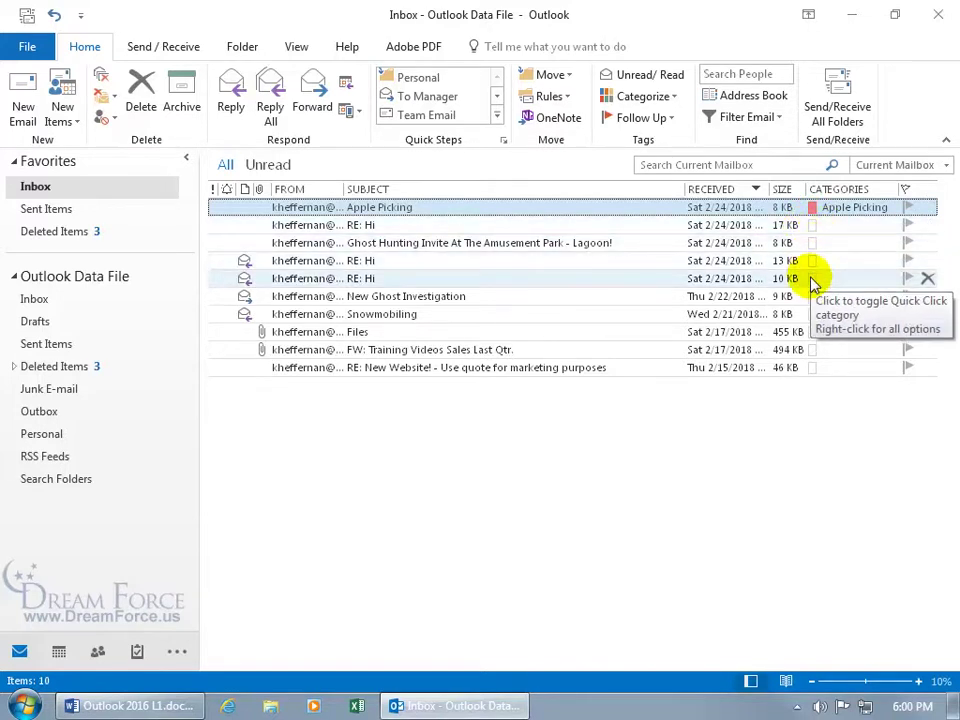
{"action": "right_click", "coordinate": [812, 280]}
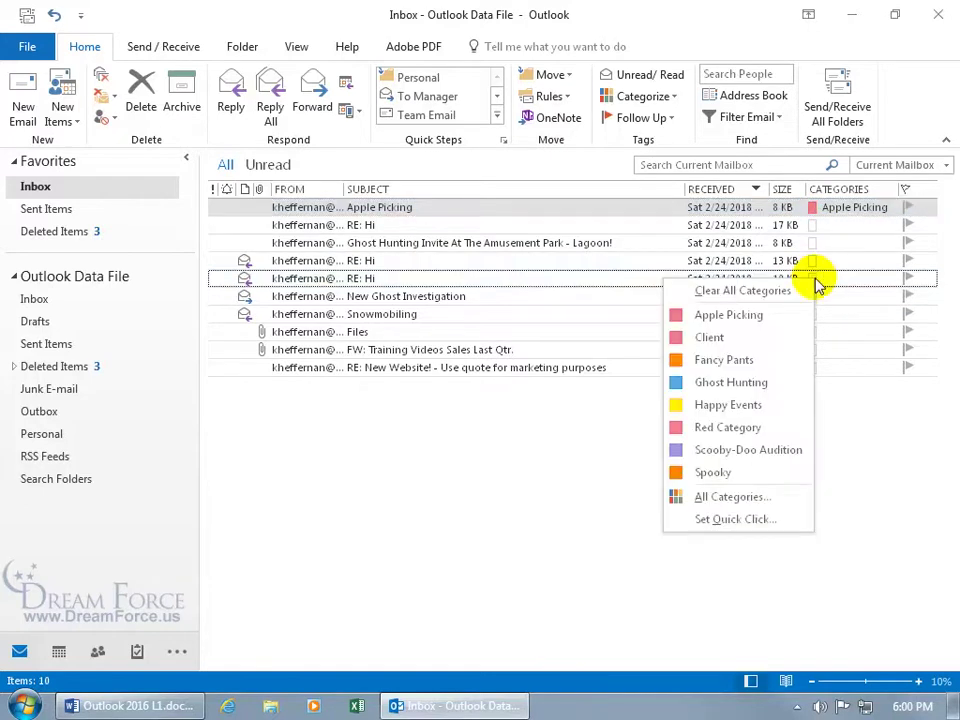
{"action": "left_click", "coordinate": [757, 316]}
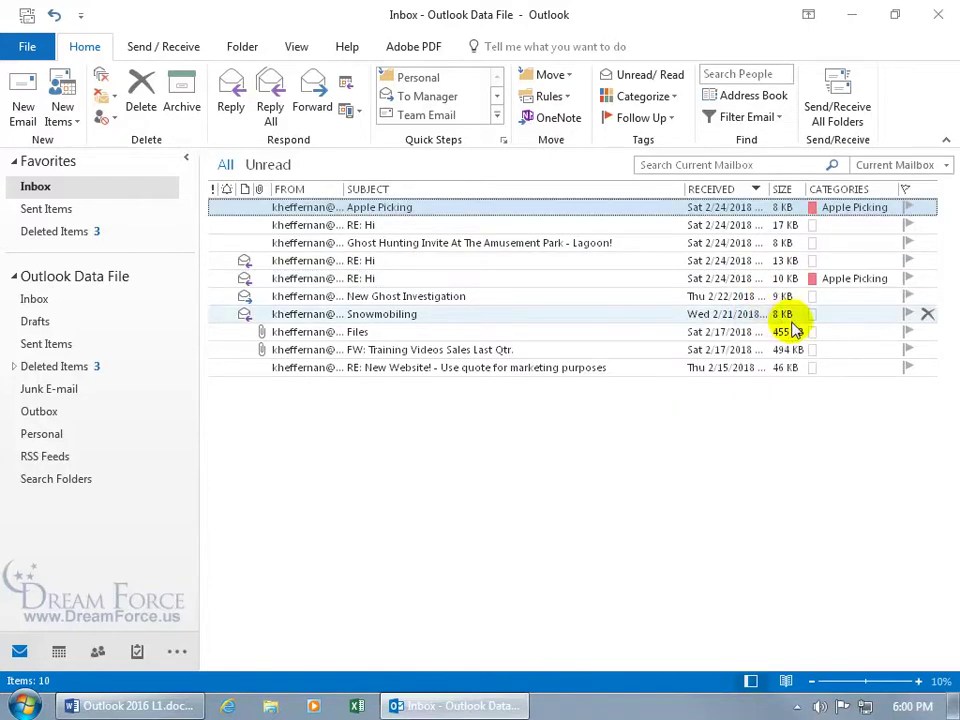
{"action": "right_click", "coordinate": [812, 351]}
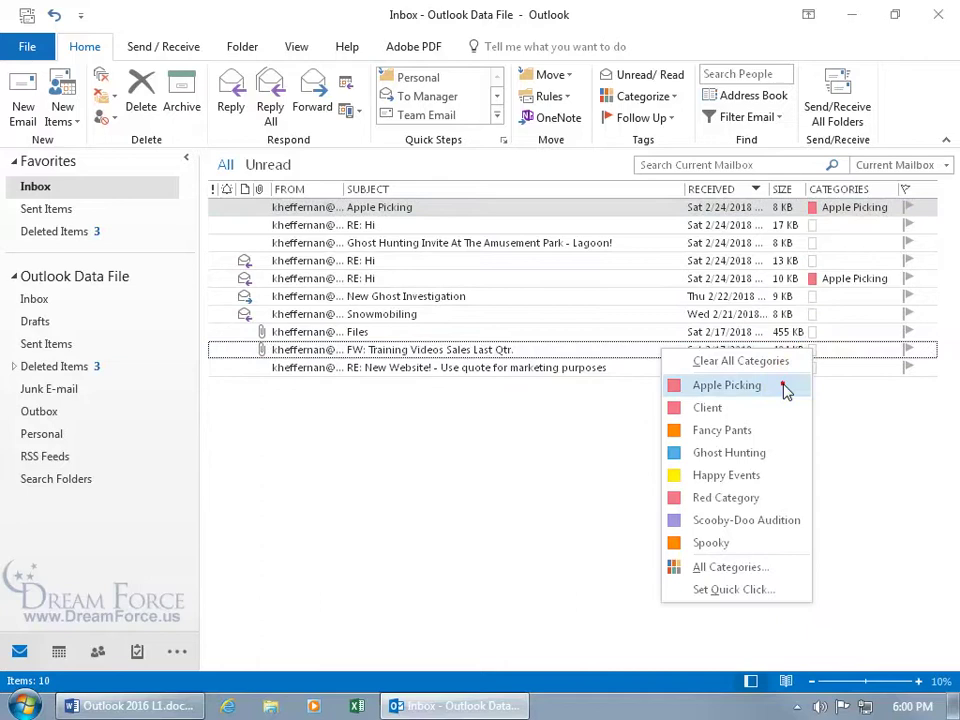
{"action": "left_click", "coordinate": [786, 388]}
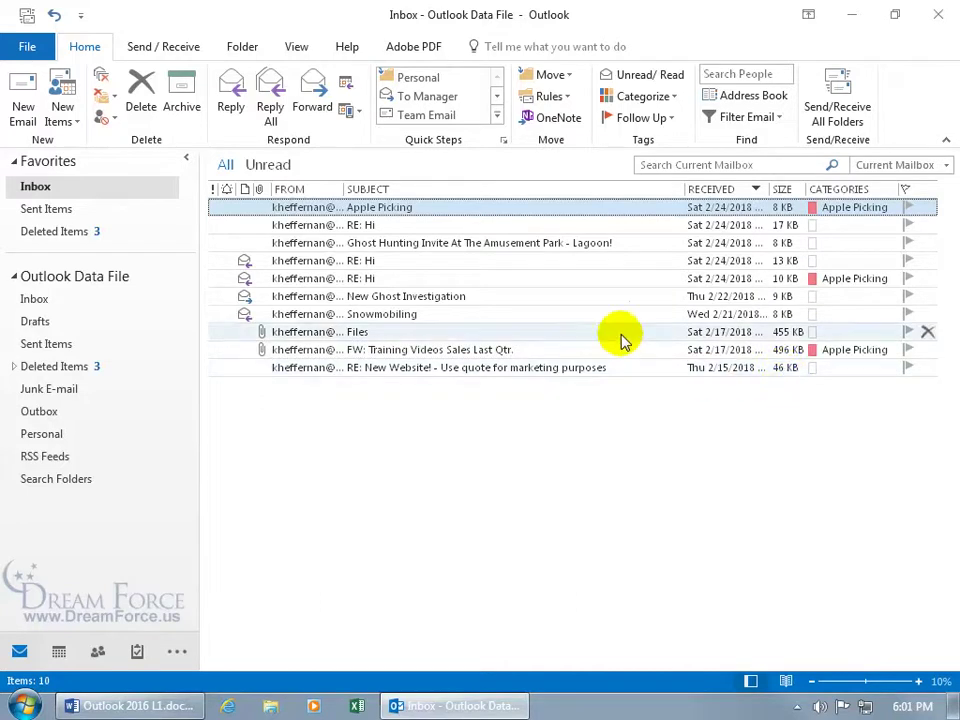
{"action": "right_click", "coordinate": [519, 190]}
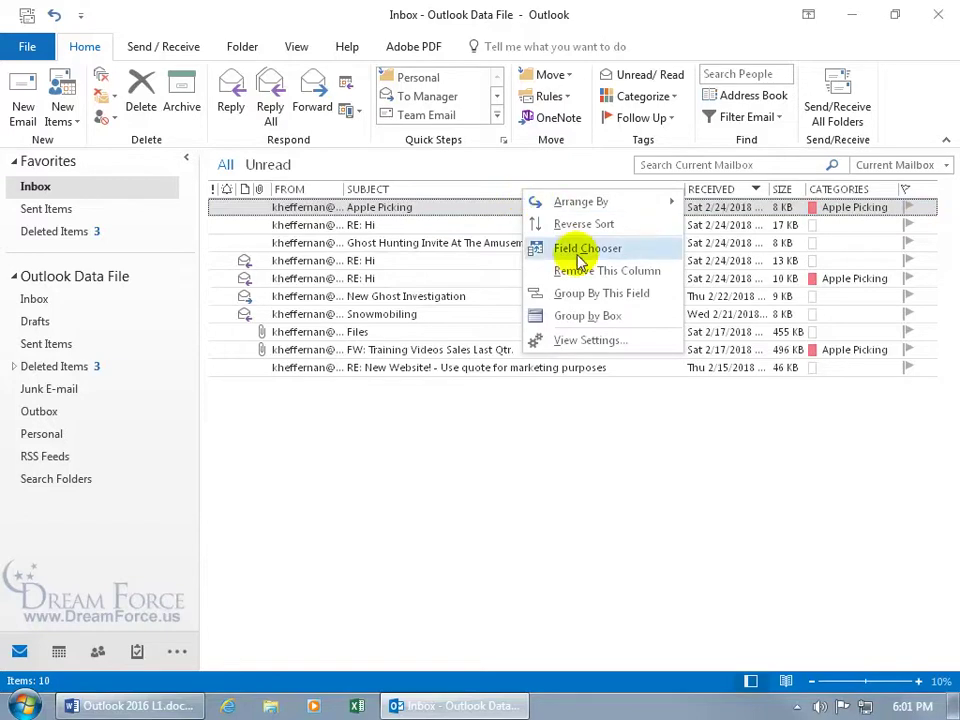
{"action": "left_click", "coordinate": [589, 343]}
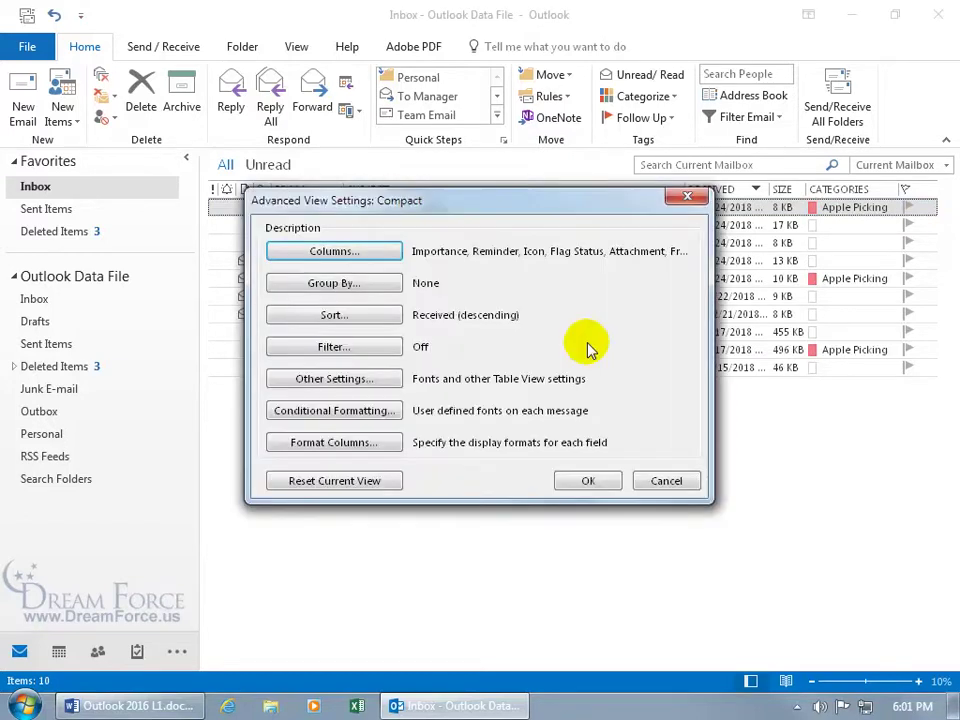
{"action": "left_click", "coordinate": [365, 286]}
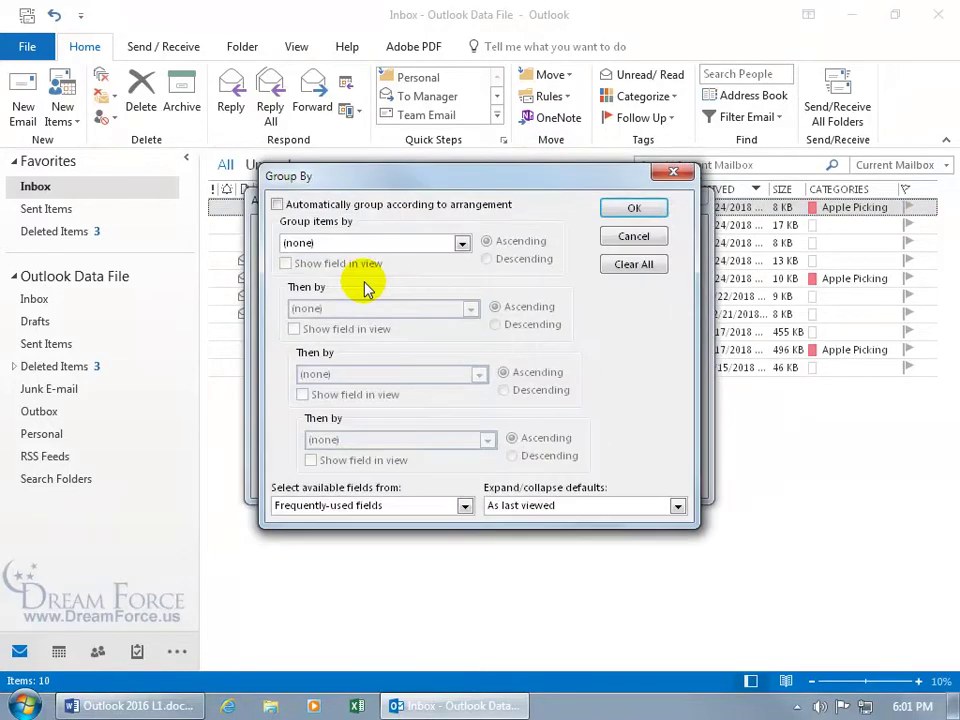
{"action": "left_click", "coordinate": [461, 243]}
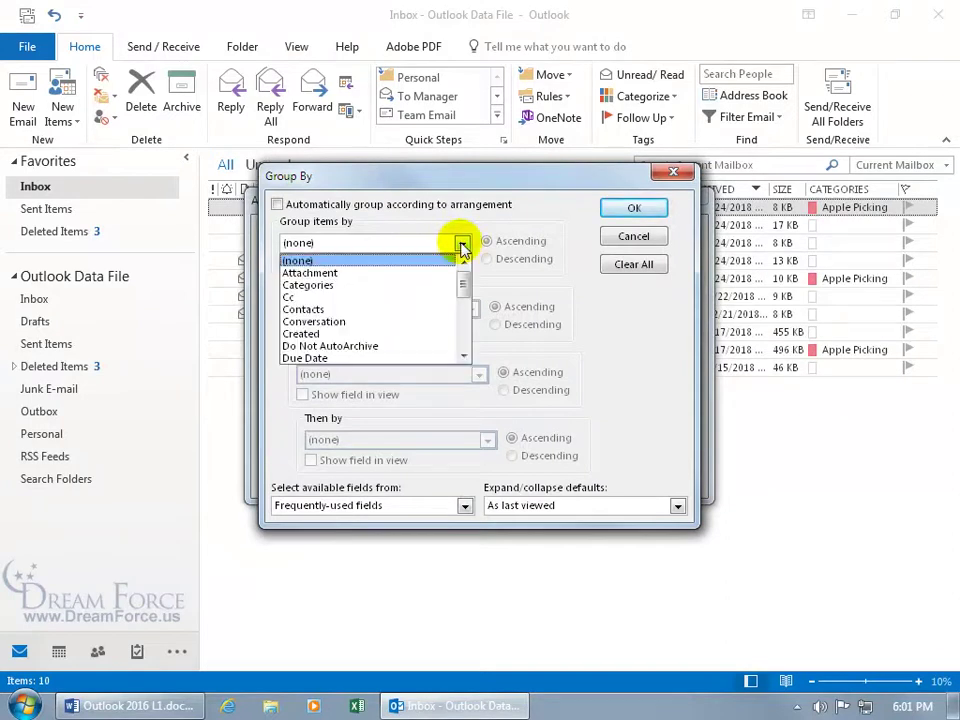
{"action": "left_click", "coordinate": [403, 285]}
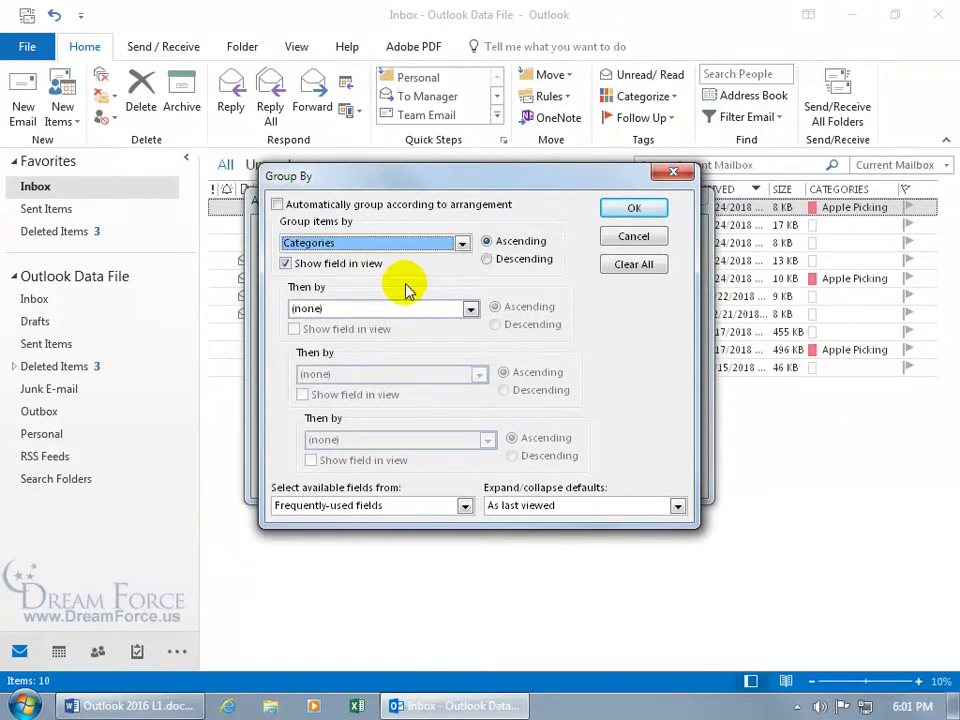
{"action": "left_click", "coordinate": [621, 209]}
{"action": "left_click", "coordinate": [601, 479]}
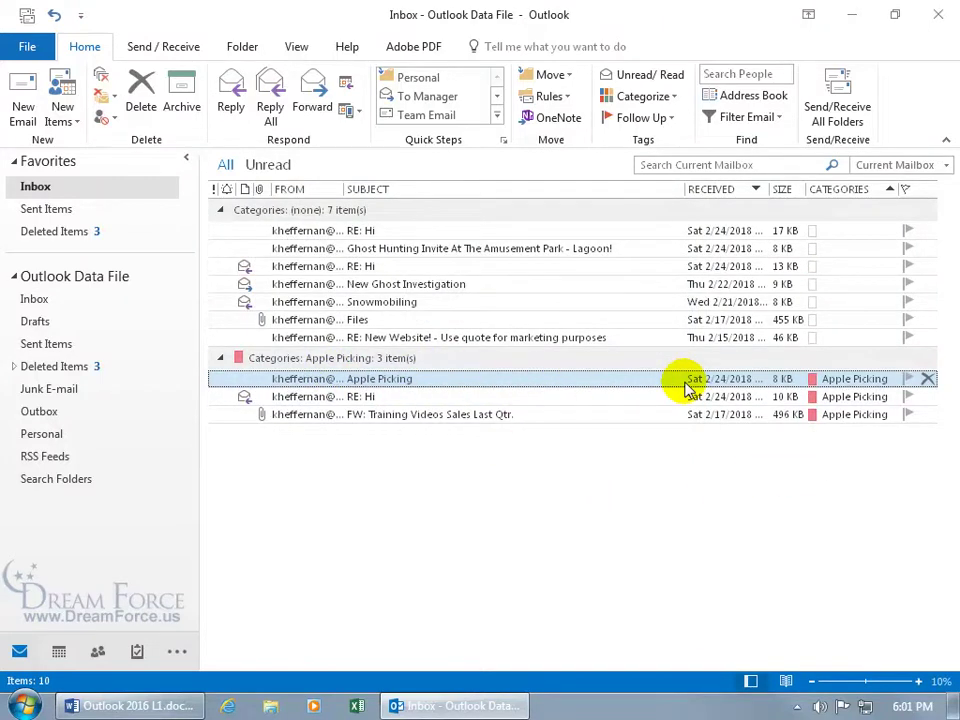
{"action": "right_click", "coordinate": [505, 192]}
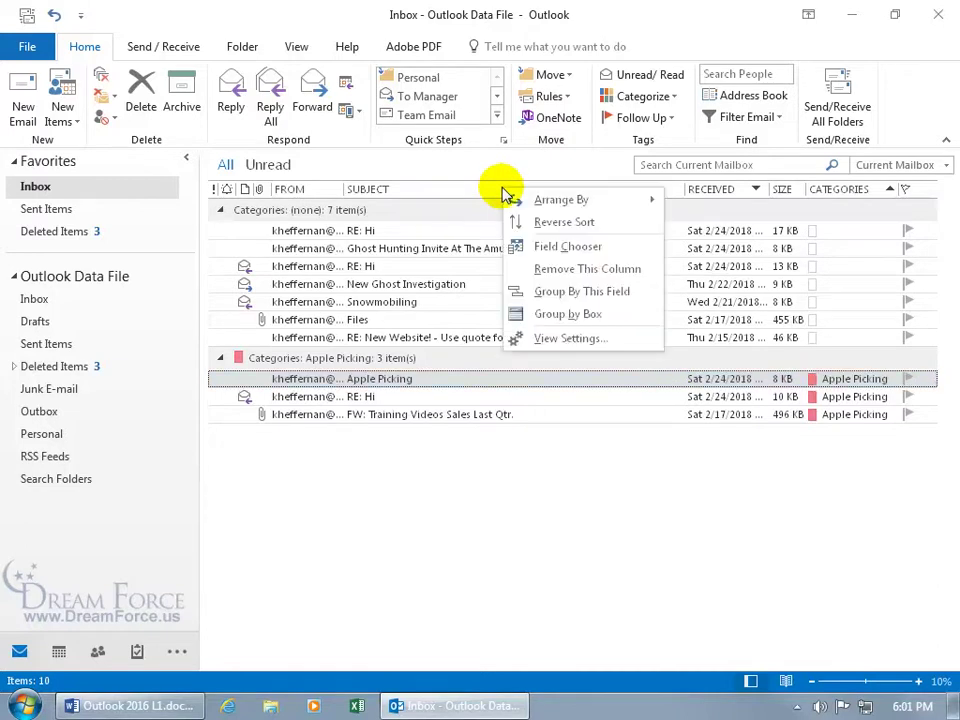
{"action": "left_click", "coordinate": [548, 340]}
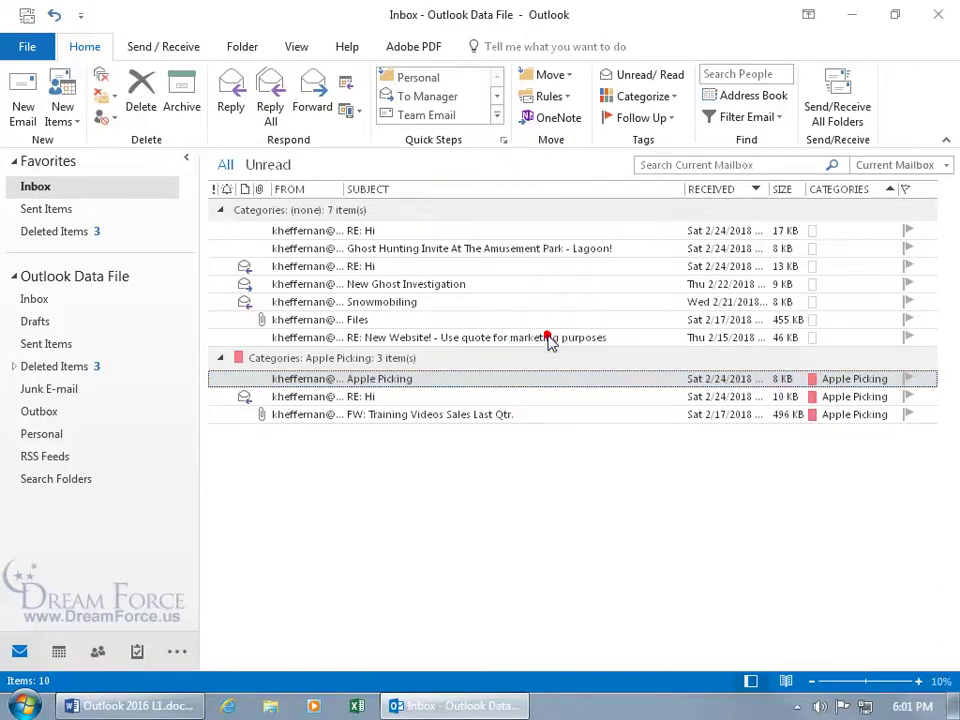
{"action": "left_click", "coordinate": [373, 285]}
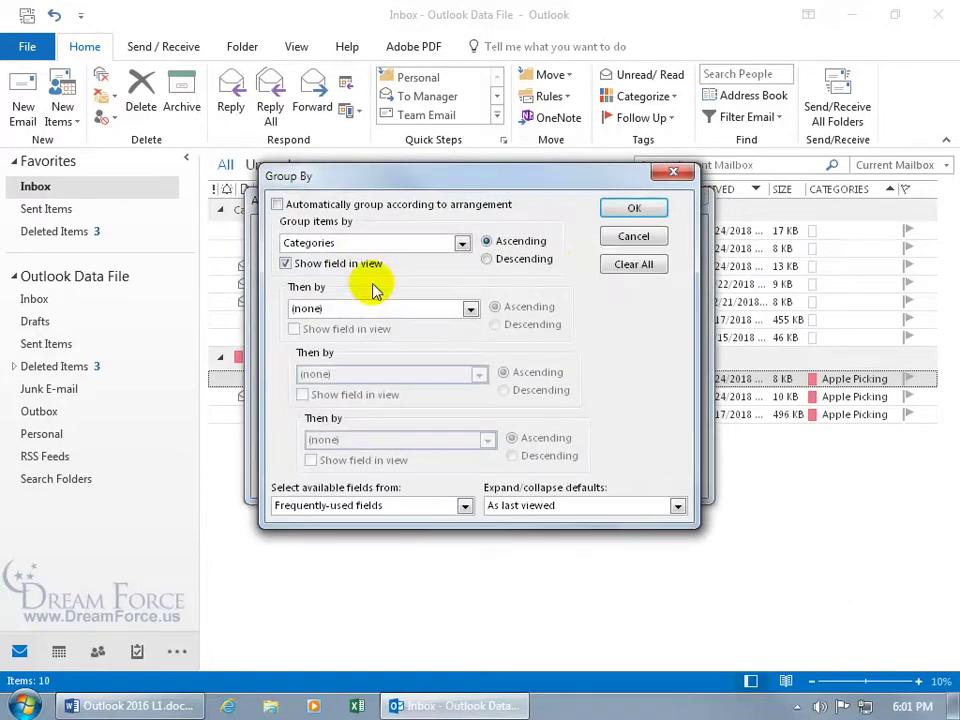
{"action": "left_click", "coordinate": [628, 265]}
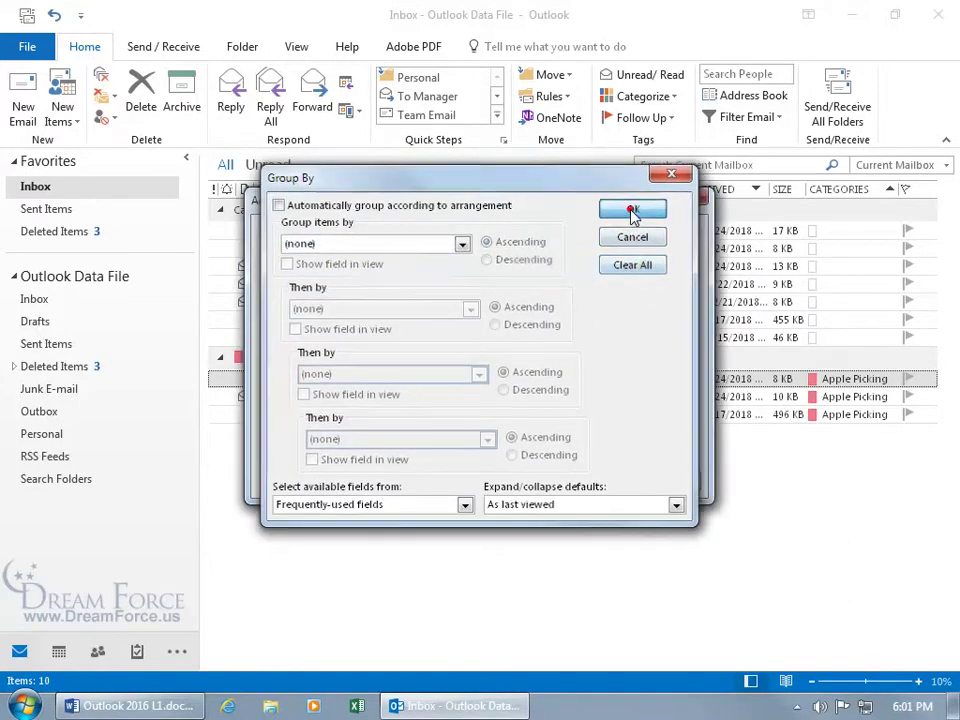
{"action": "left_click", "coordinate": [634, 208]}
{"action": "left_click", "coordinate": [594, 474]}
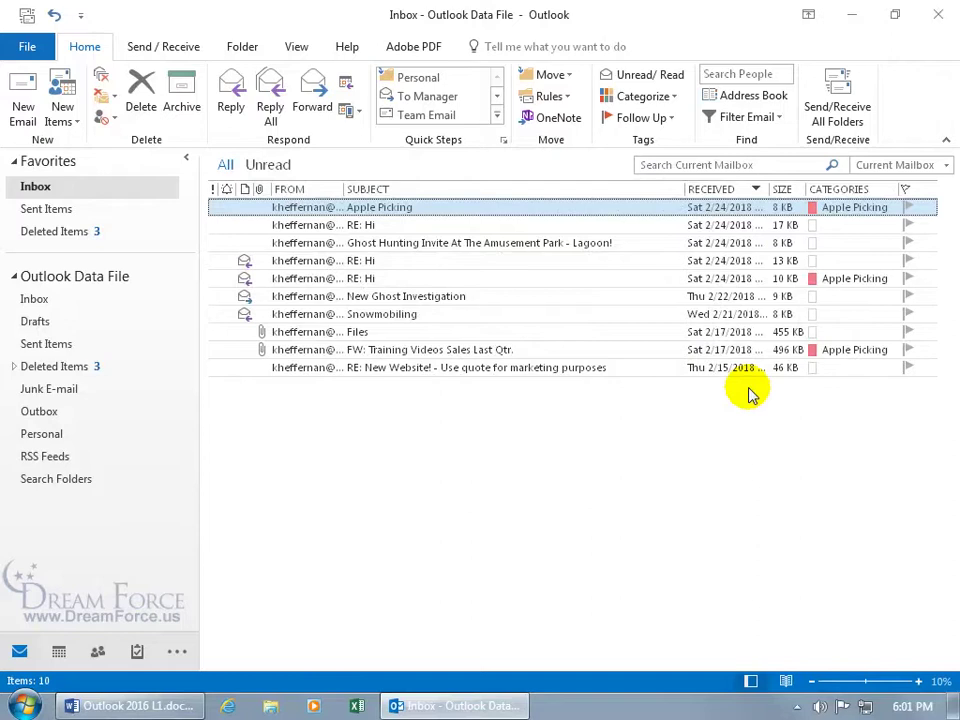
Add Ghost Hunting and Fancy Pants categories to the FW: Training Videos message
{"action": "right_click", "coordinate": [814, 352]}
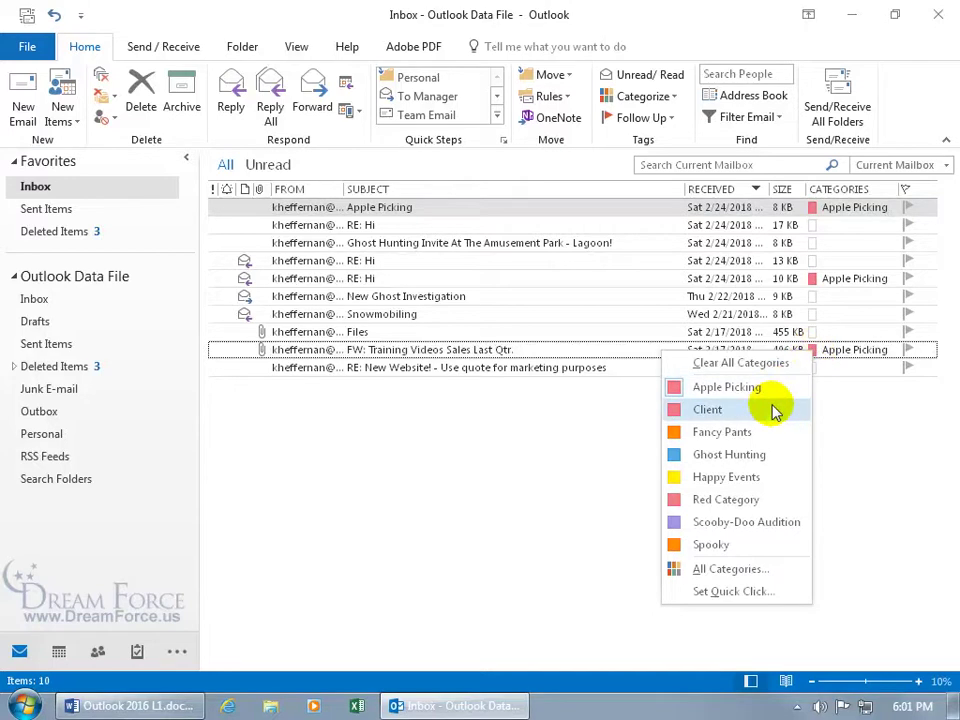
{"action": "left_click", "coordinate": [742, 454]}
{"action": "right_click", "coordinate": [842, 352]}
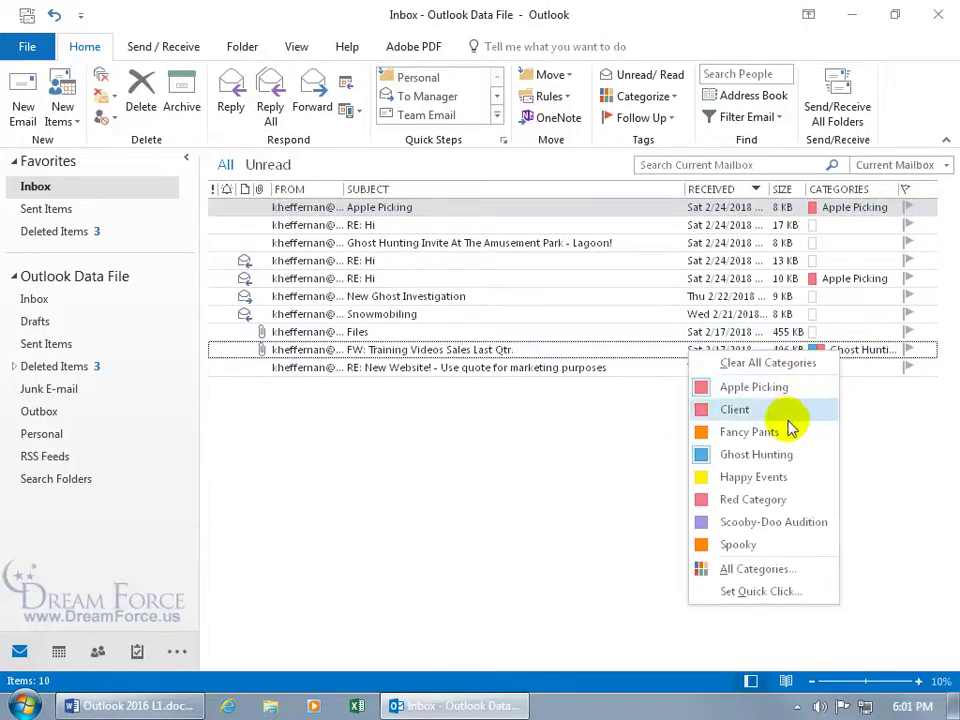
{"action": "left_click", "coordinate": [793, 429]}
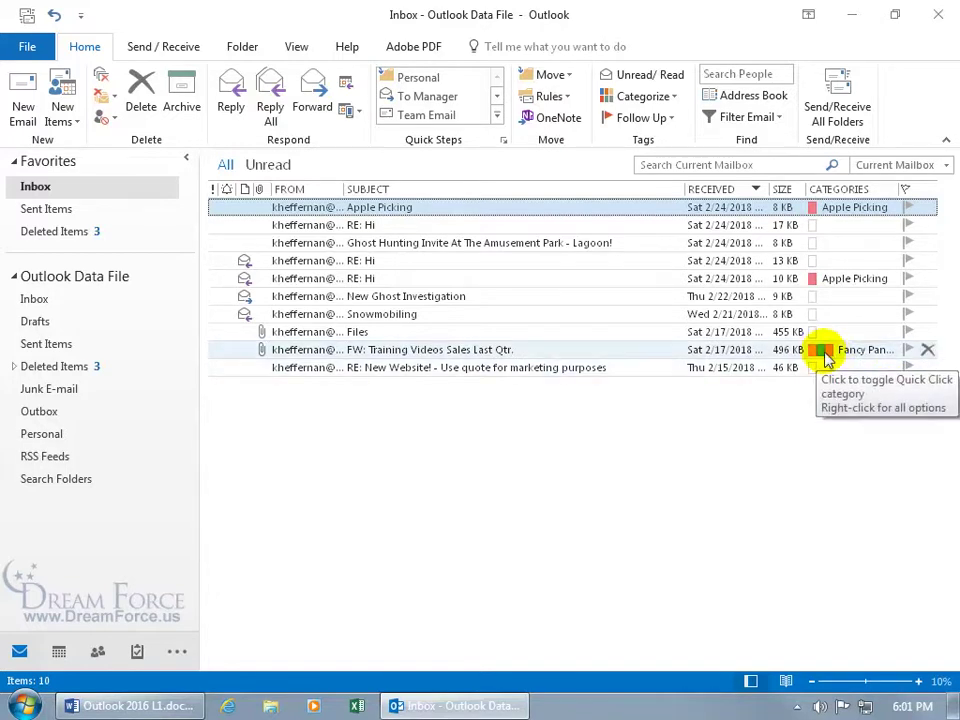
Remove Fancy Pants, then use Clear All Categories on the FW: Training Videos message
{"action": "right_click", "coordinate": [825, 352]}
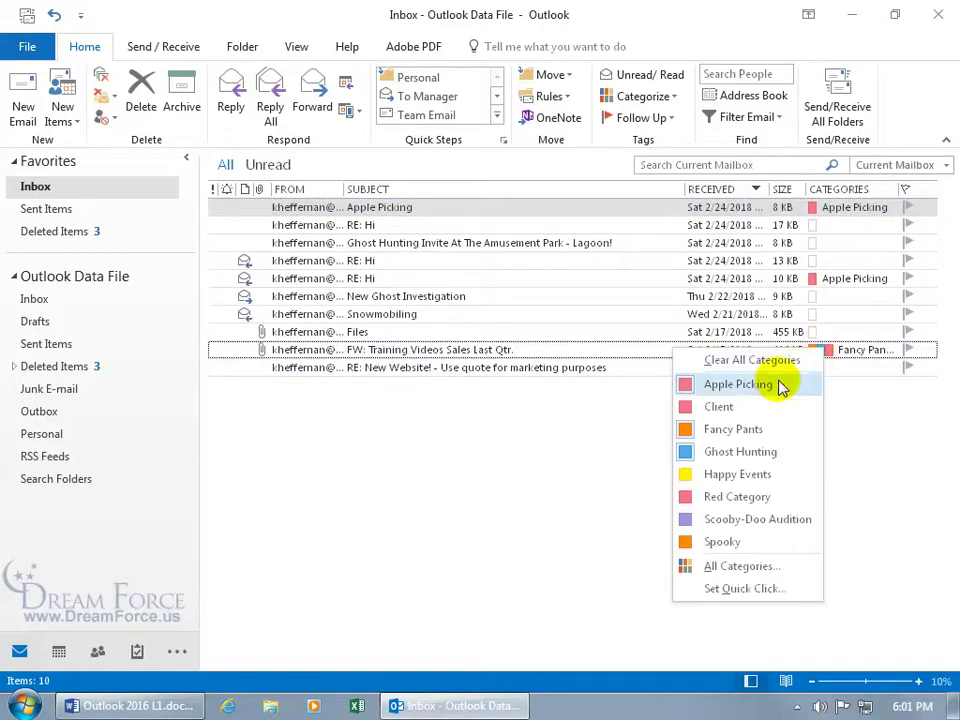
{"action": "left_click", "coordinate": [737, 450]}
{"action": "right_click", "coordinate": [840, 358]}
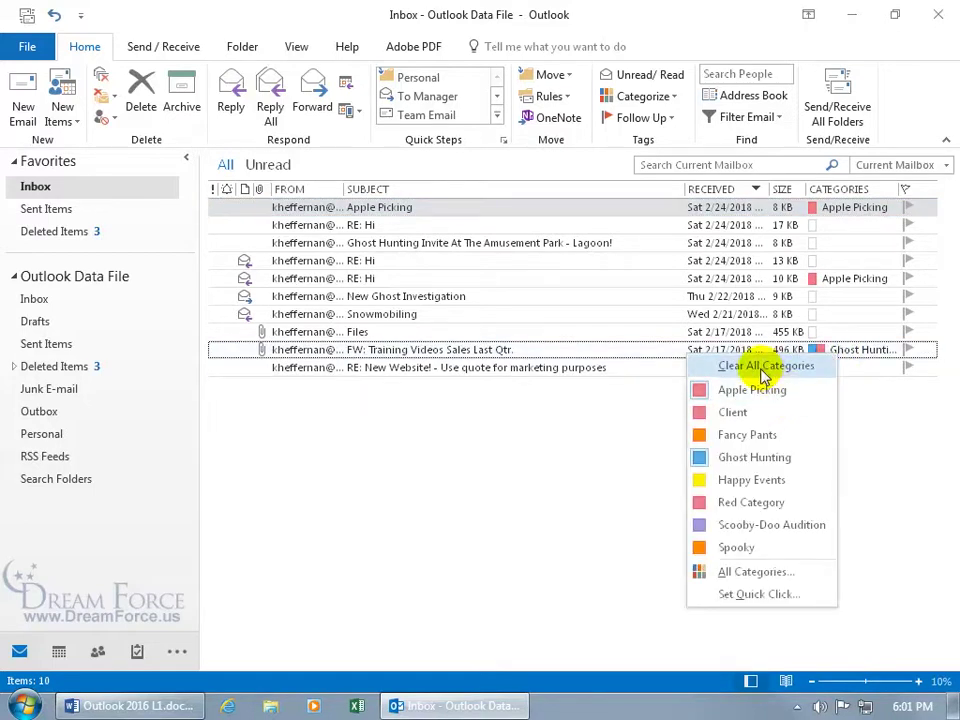
{"action": "left_click", "coordinate": [764, 368]}
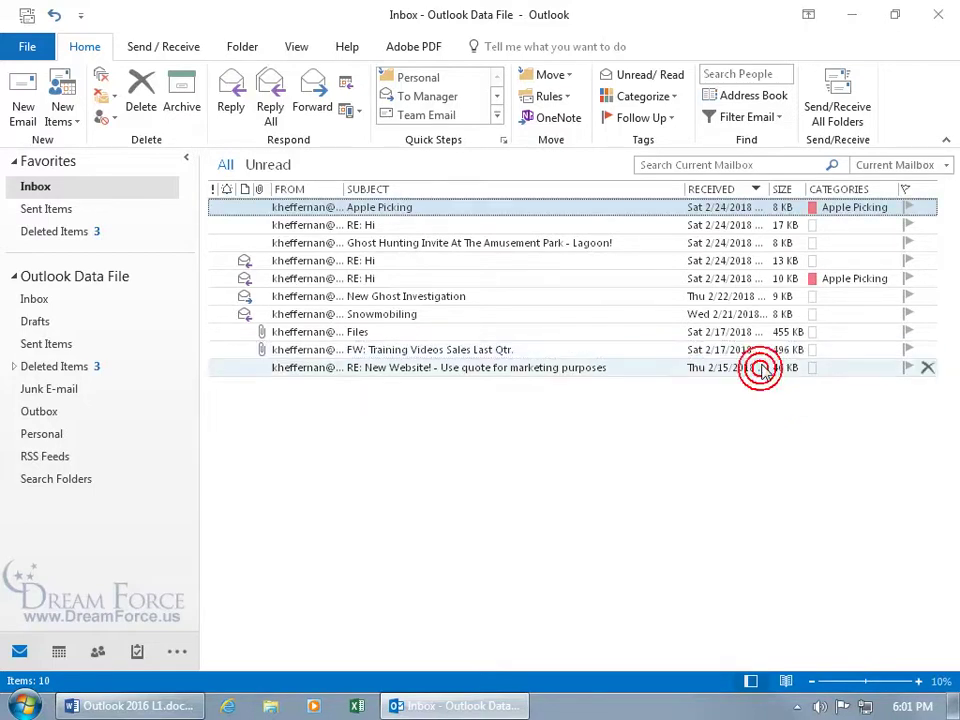
{"action": "right_click", "coordinate": [822, 350]}
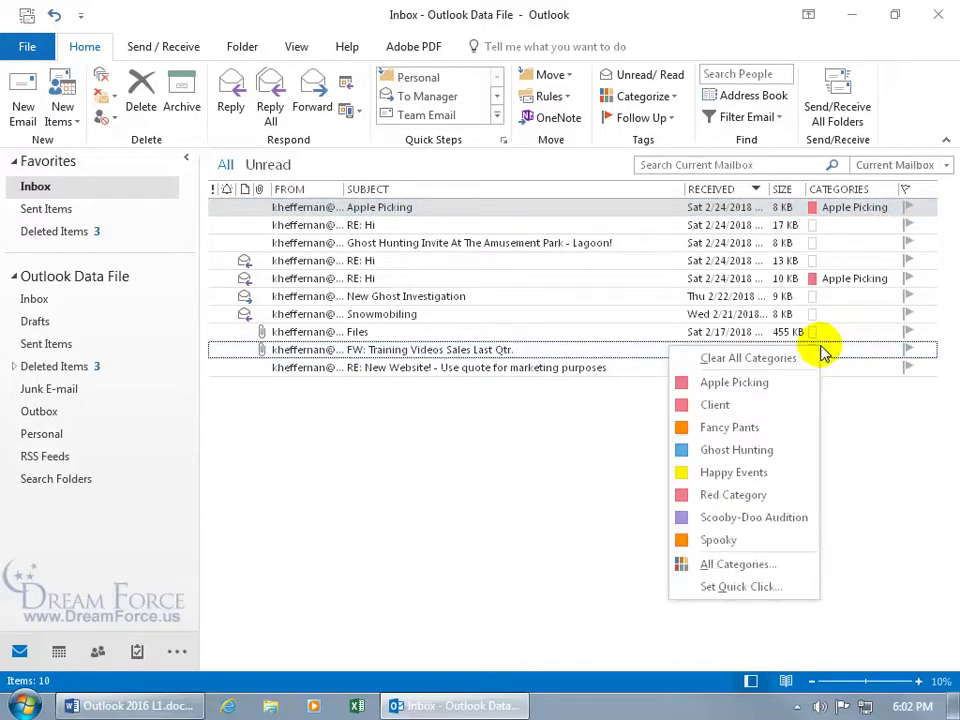
In All Categories, rename Ghost Hunting to 'Ghost Investigation', then select Fancy Pants
{"action": "left_click", "coordinate": [738, 565]}
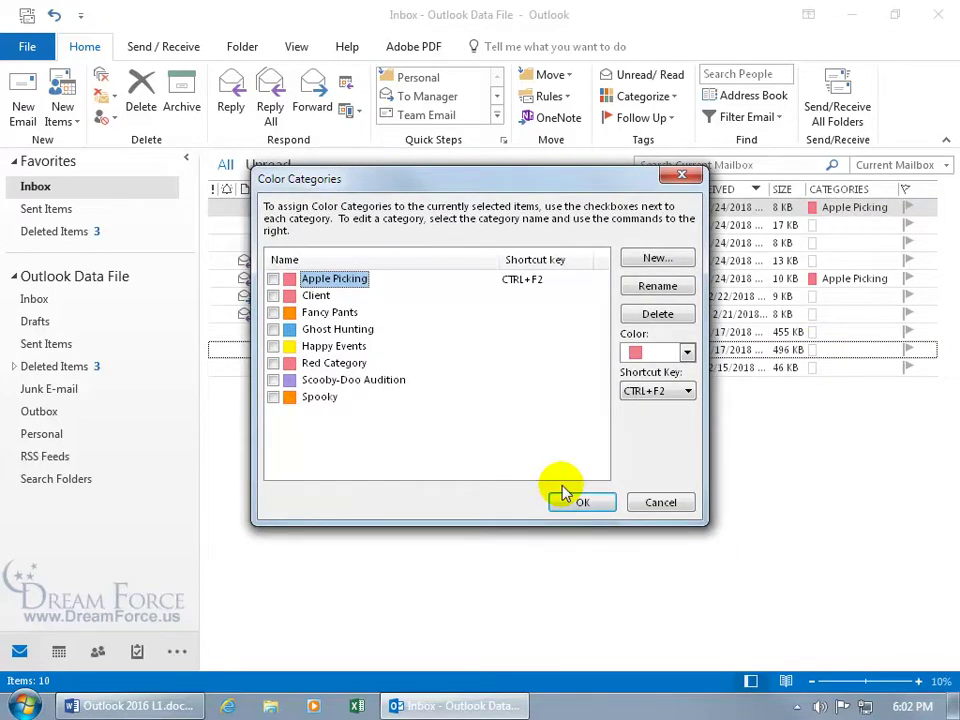
{"action": "left_click", "coordinate": [660, 502]}
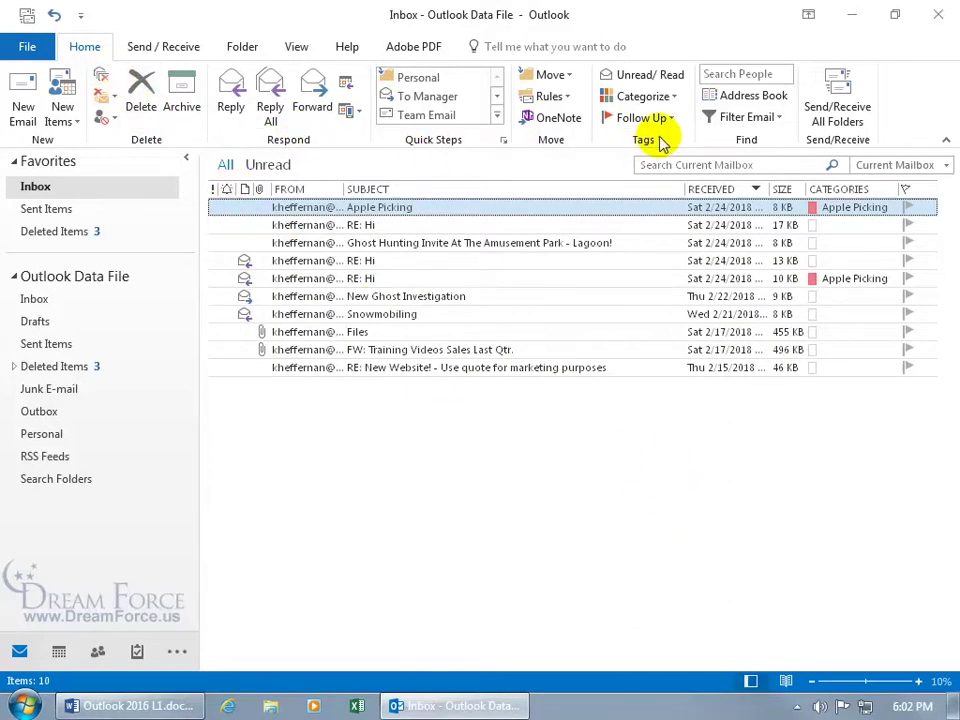
{"action": "left_click", "coordinate": [670, 99]}
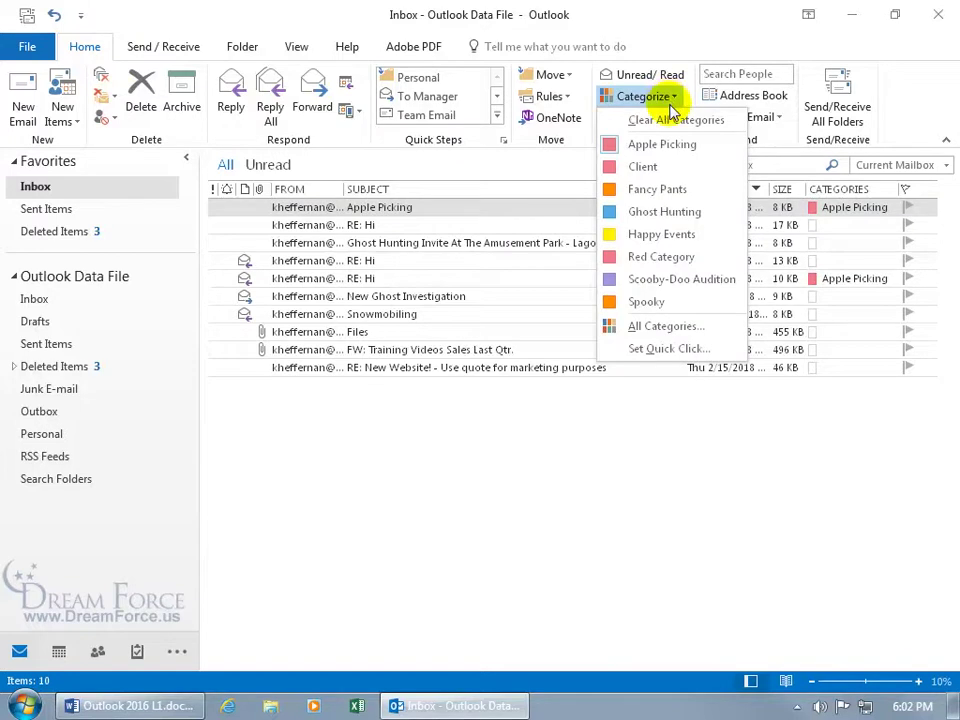
{"action": "left_click", "coordinate": [665, 328]}
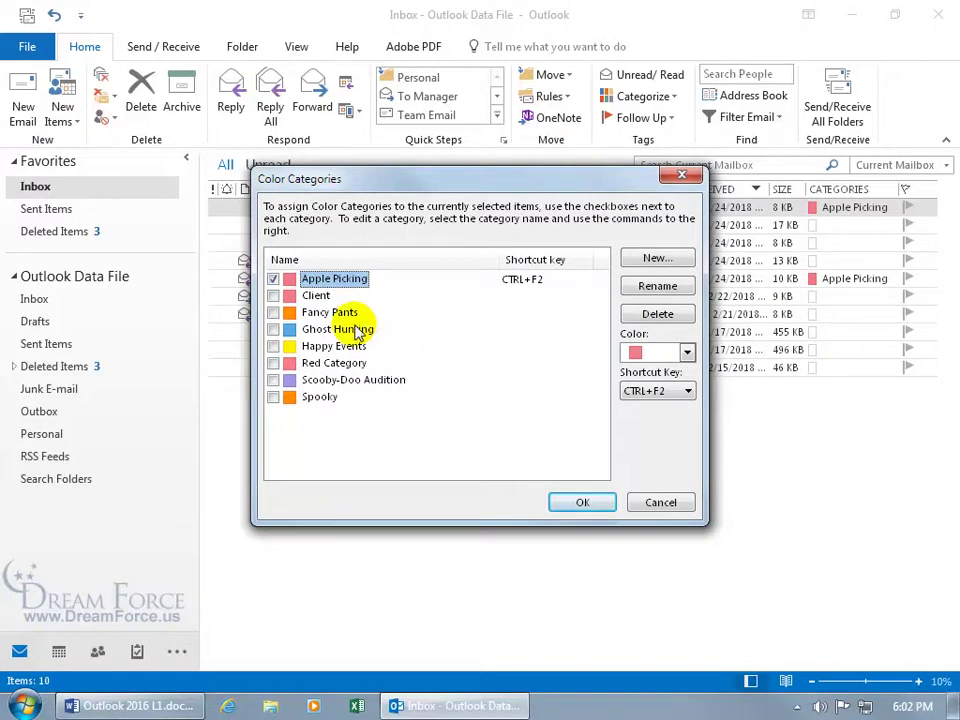
{"action": "left_click", "coordinate": [315, 330]}
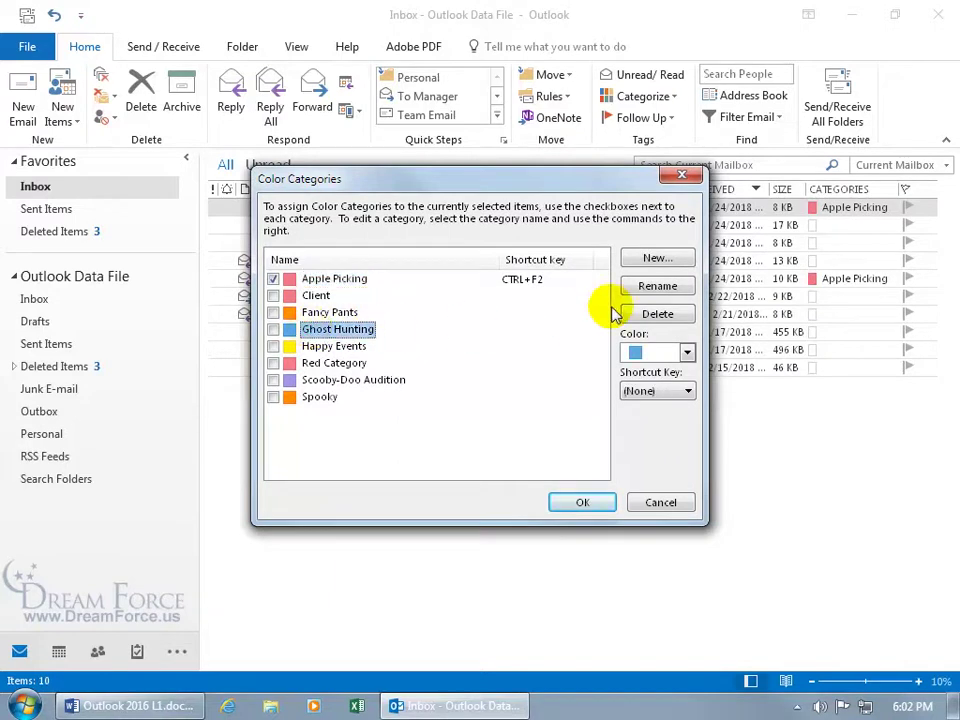
{"action": "left_click", "coordinate": [655, 286]}
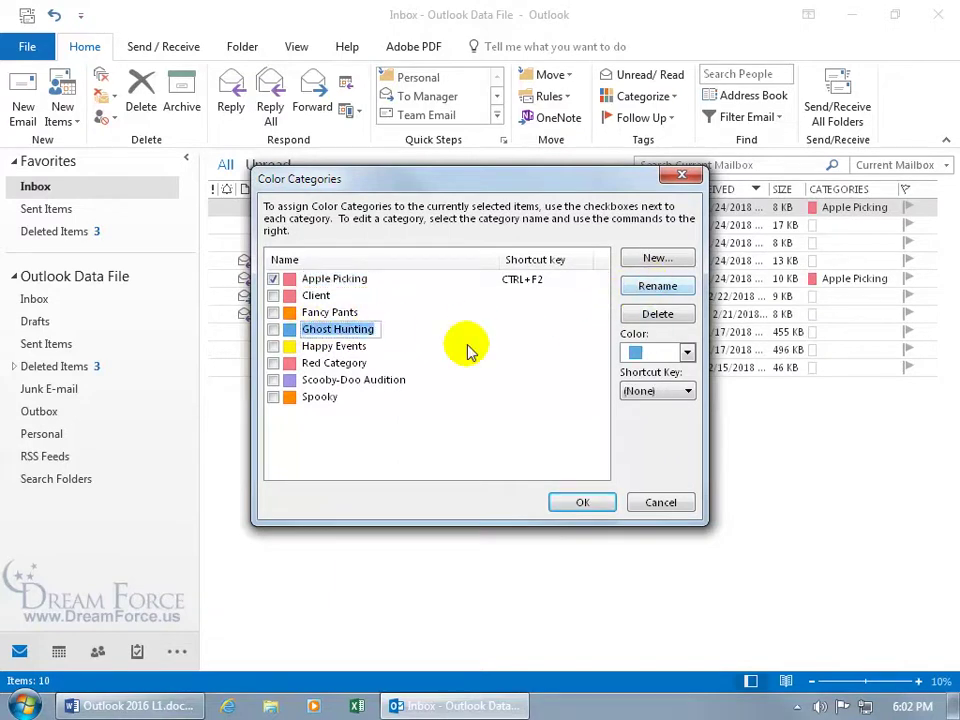
{"action": "left_click", "coordinate": [375, 329]}
{"action": "key", "text": "BackSpace"}
{"action": "key", "text": "BackSpace"}
{"action": "key", "text": "BackSpace"}
{"action": "key", "text": "BackSpace"}
{"action": "key", "text": "BackSpace"}
{"action": "key", "text": "BackSpace"}
{"action": "key", "text": "BackSpace"}
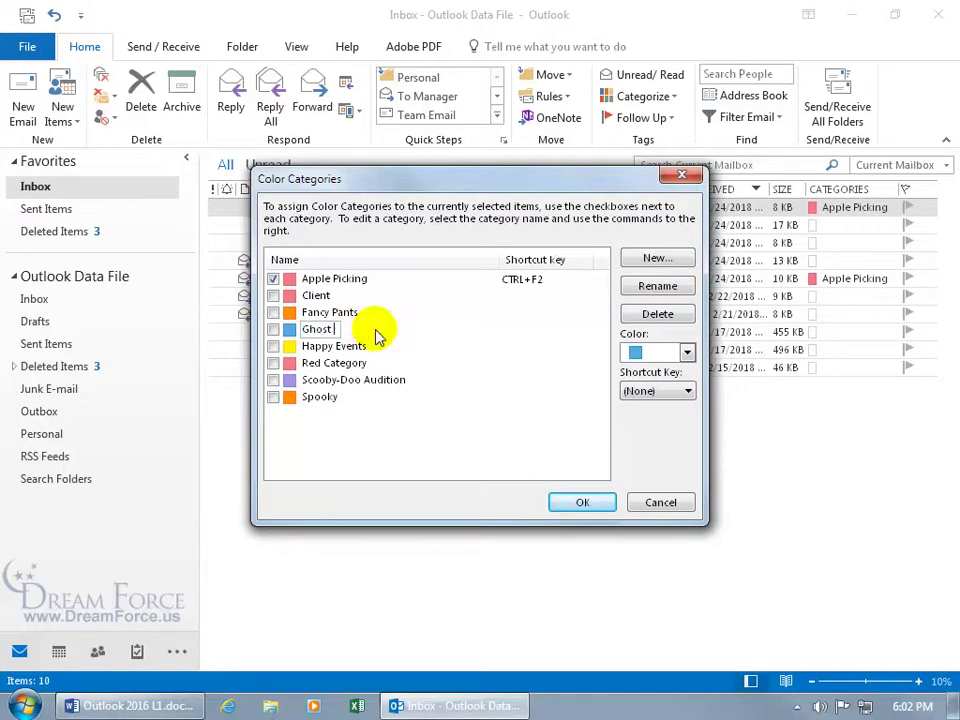
{"action": "type", "text": "Investigation"}
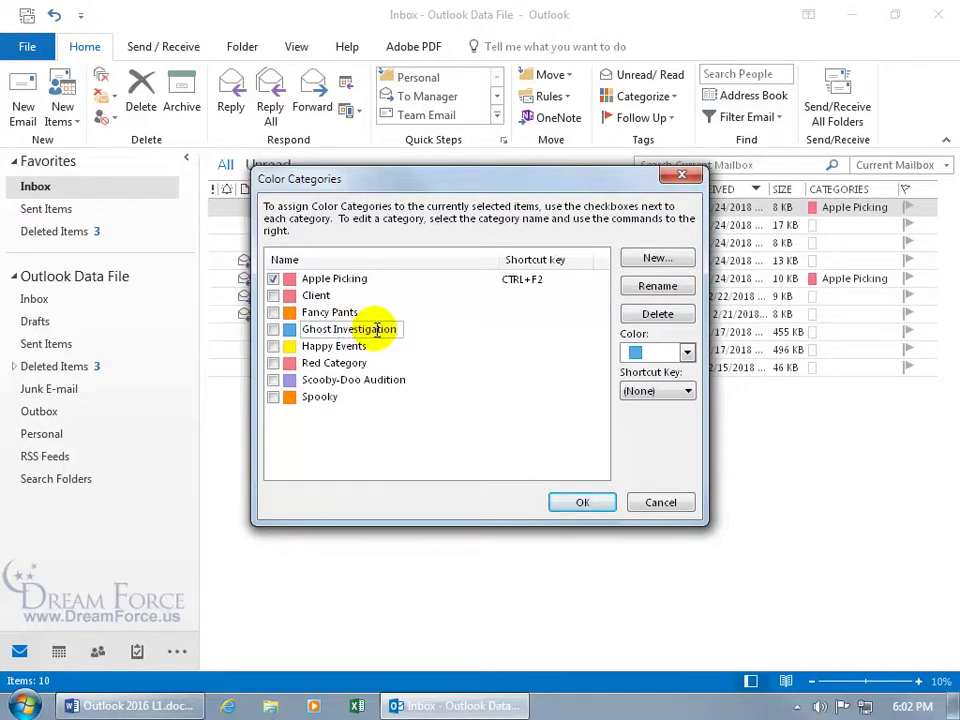
{"action": "key", "text": "Return"}
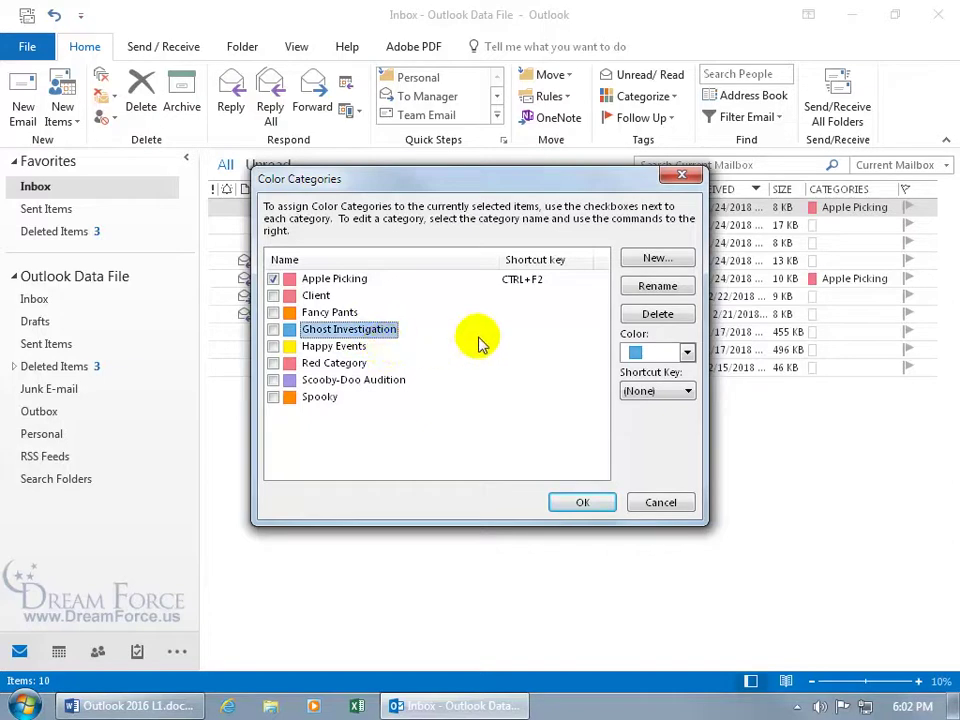
{"action": "left_click", "coordinate": [340, 312]}
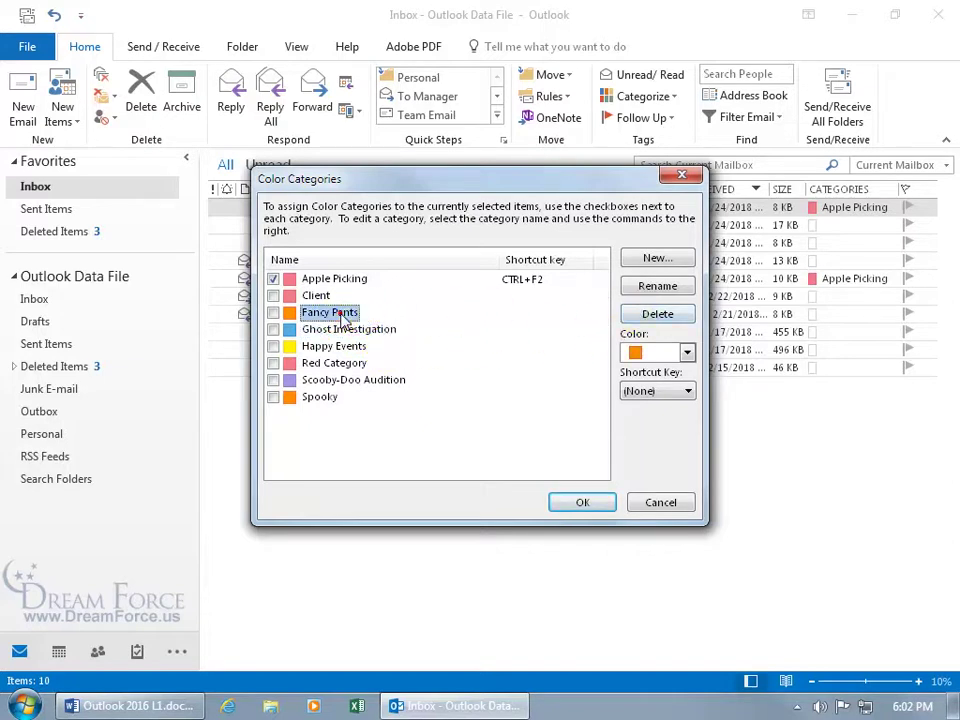
Decline deleting Fancy Pants and cancel the Color Categories dialog, discarding the rename
{"action": "left_click", "coordinate": [658, 314]}
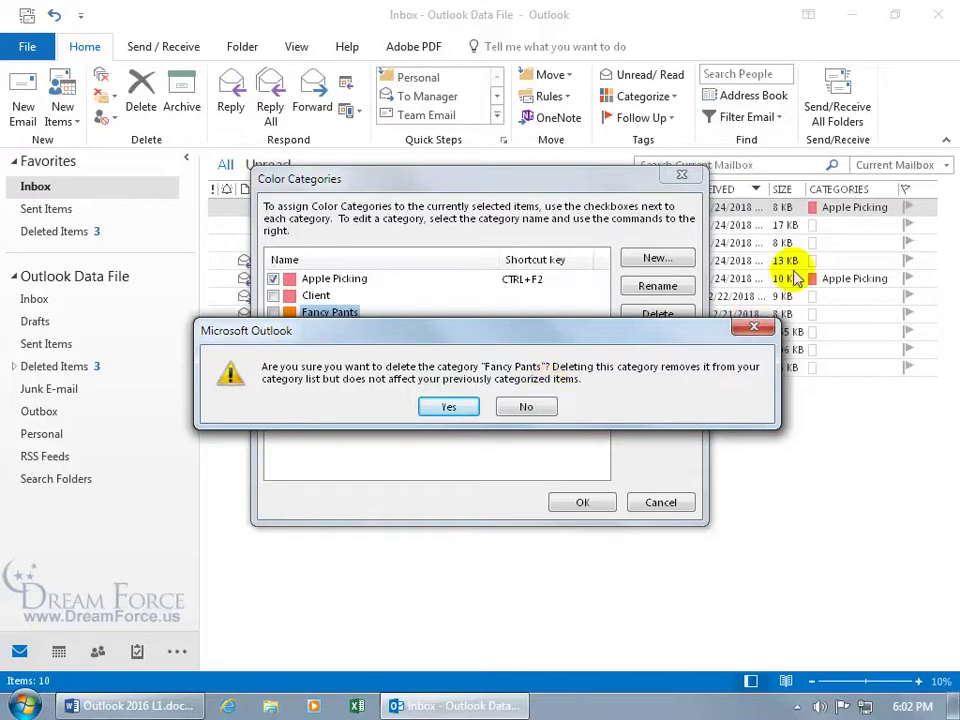
{"action": "left_click", "coordinate": [524, 410]}
{"action": "left_click", "coordinate": [653, 504]}
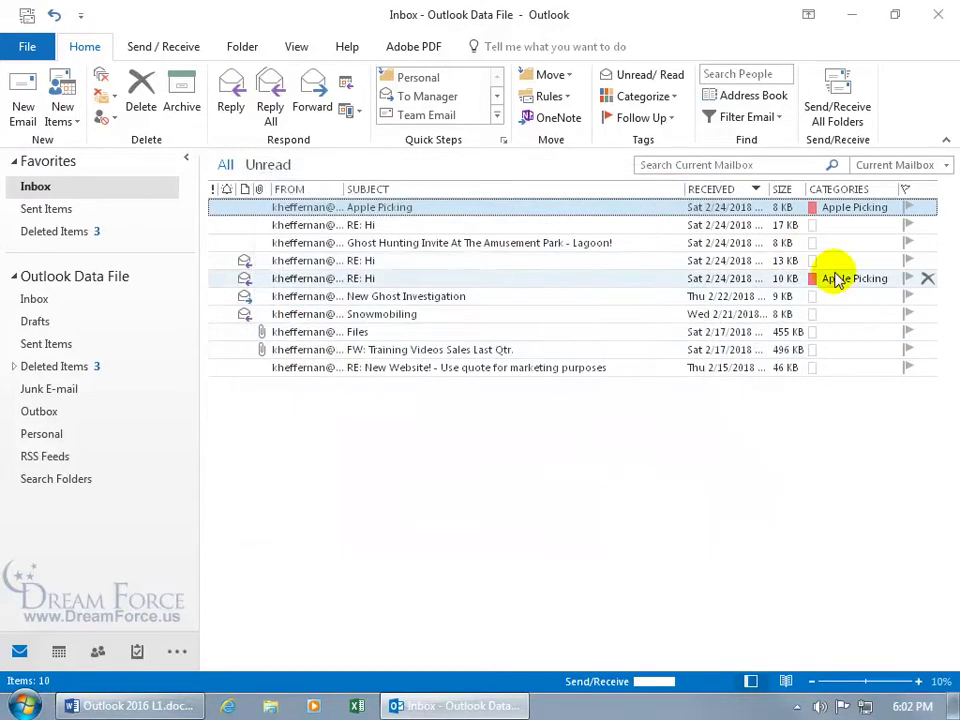
{"action": "right_click", "coordinate": [814, 262]}
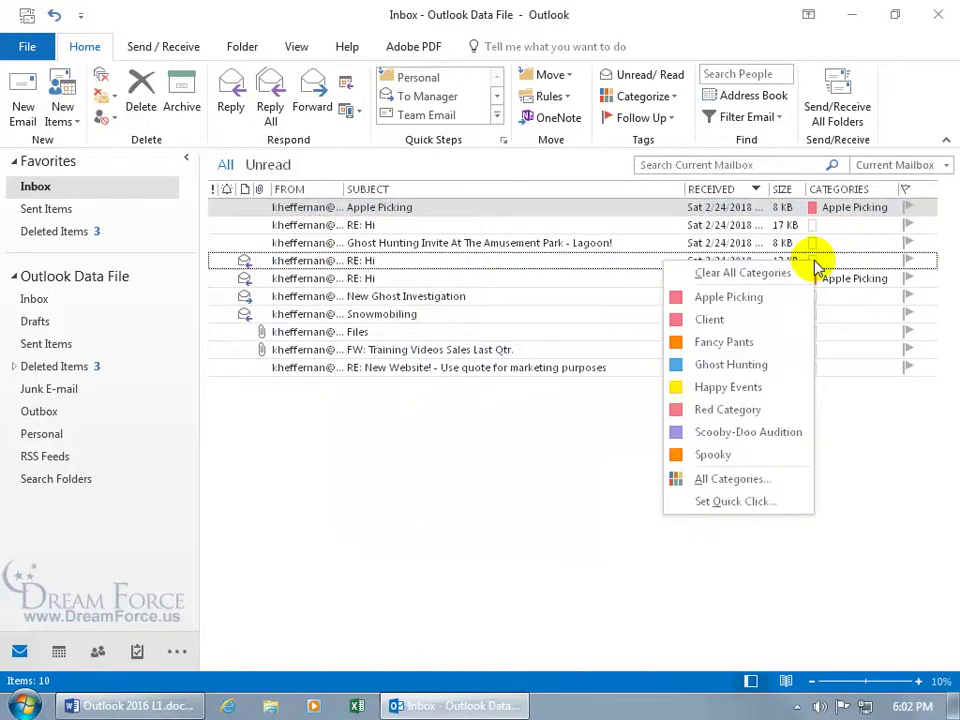
Tag the 13 KB RE: Hi message with Fancy Pants and Apple Picking, then close its window
{"action": "left_click", "coordinate": [755, 341]}
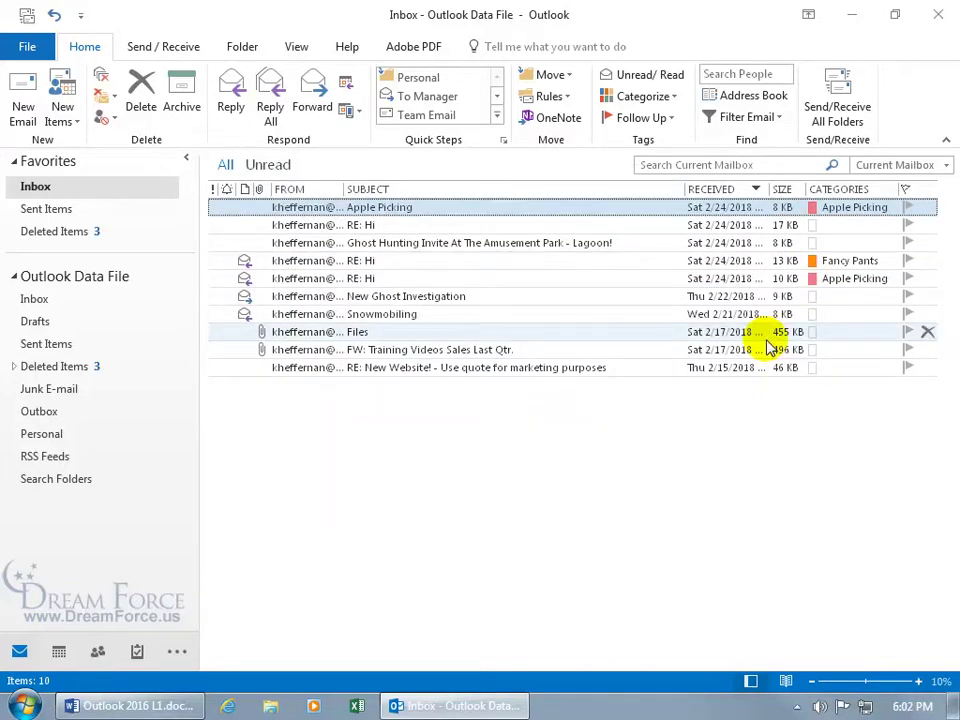
{"action": "double_click", "coordinate": [722, 260]}
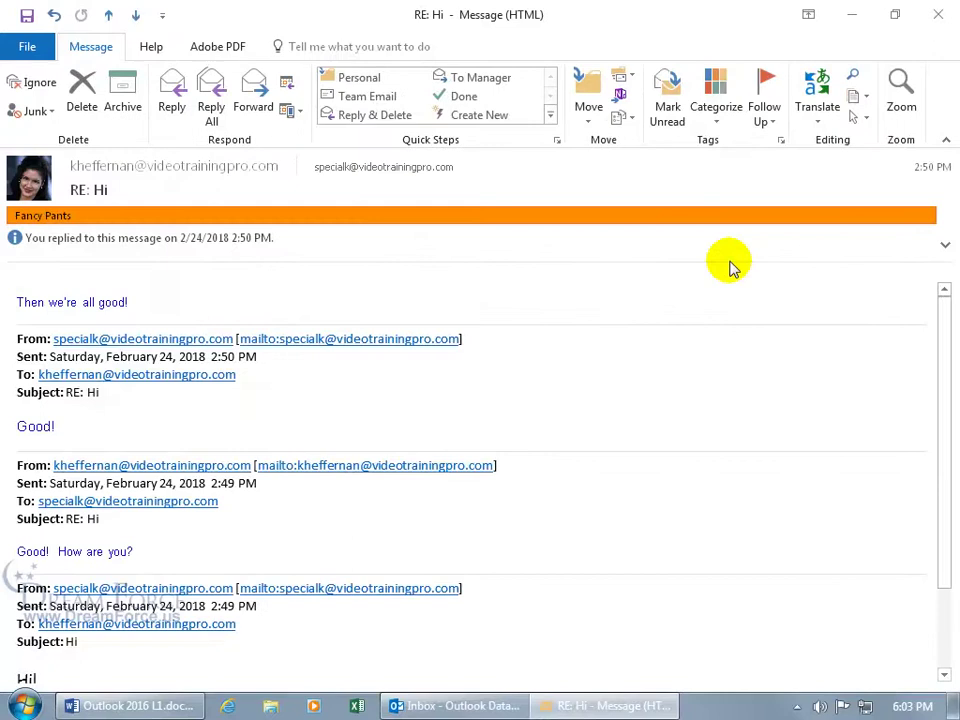
{"action": "right_click", "coordinate": [508, 221]}
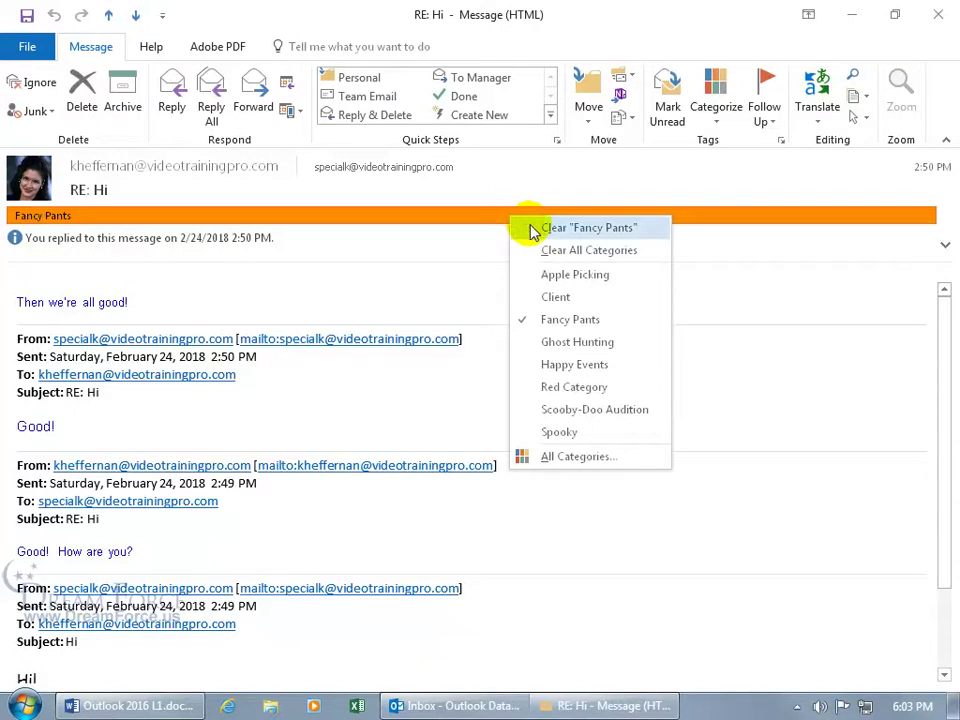
{"action": "left_click", "coordinate": [550, 276]}
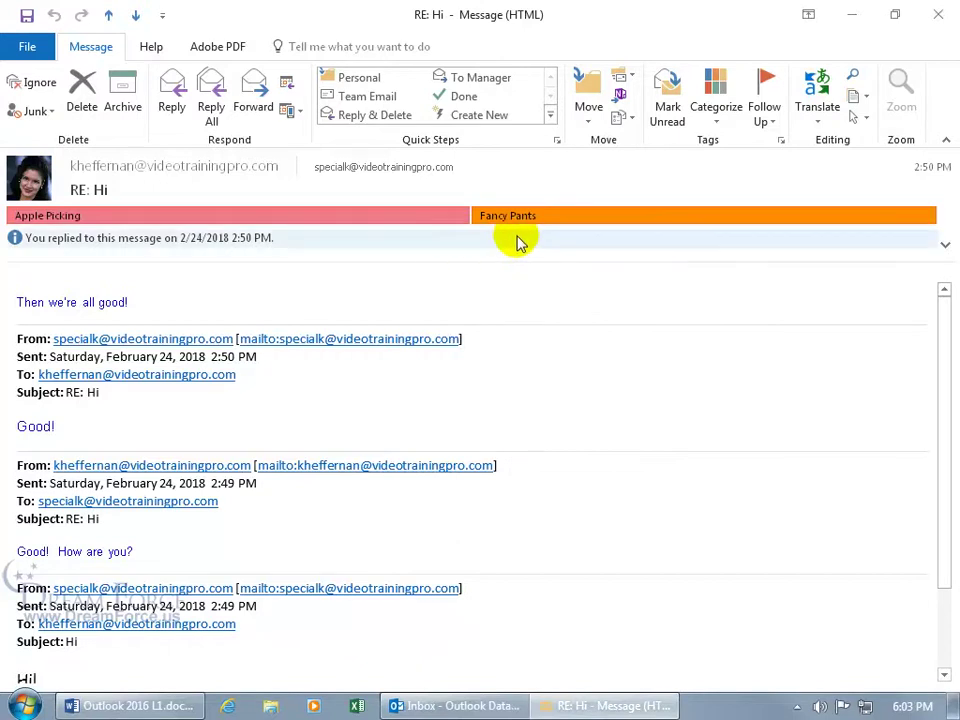
{"action": "right_click", "coordinate": [547, 217]}
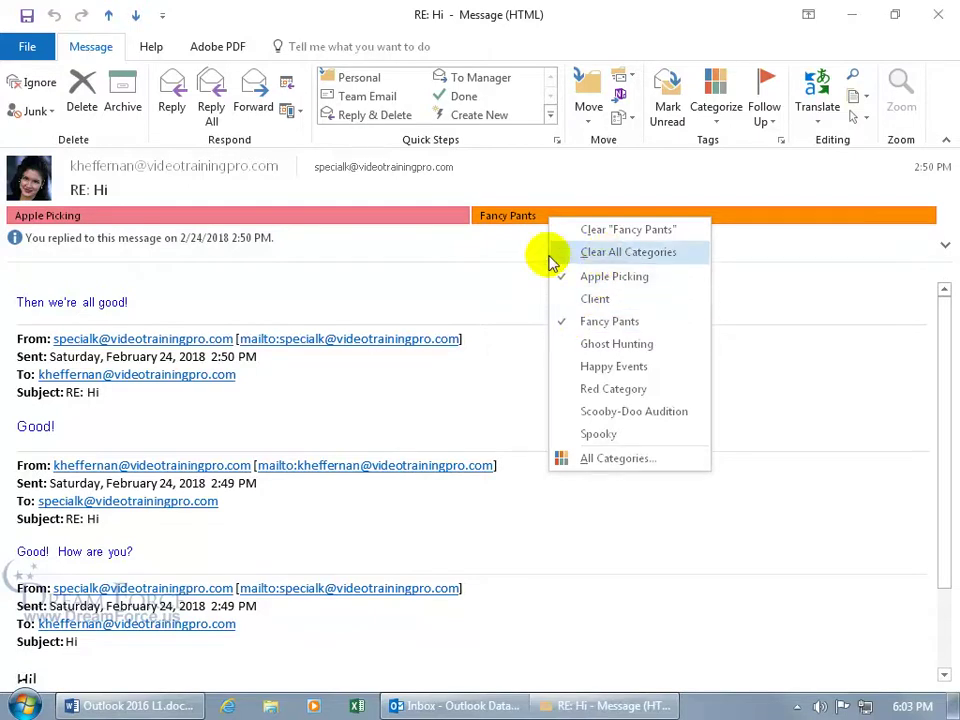
{"action": "left_click", "coordinate": [463, 256]}
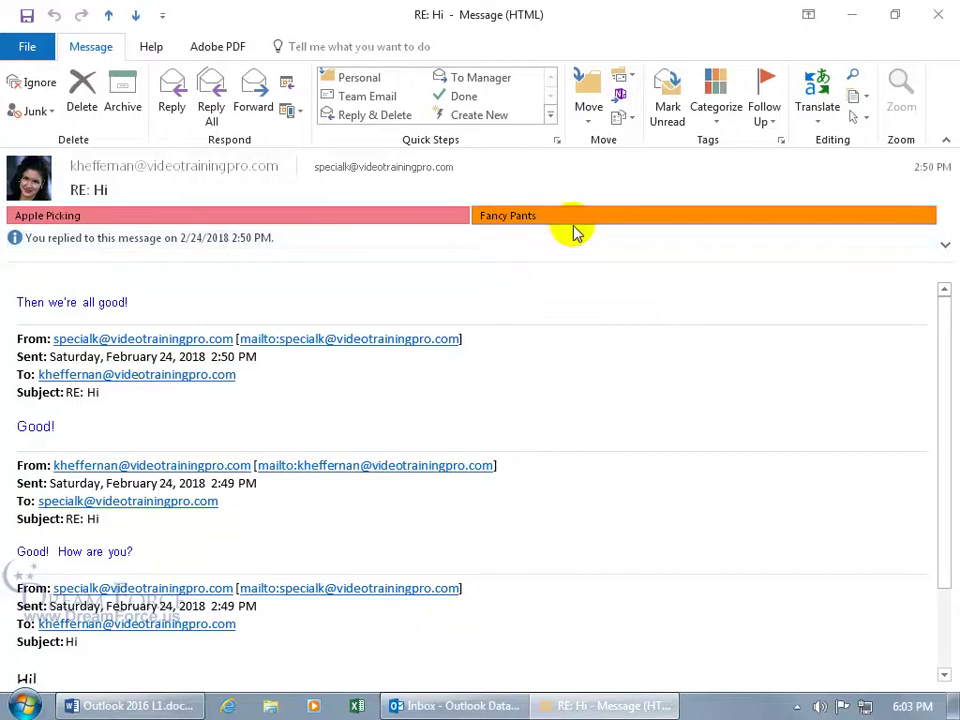
{"action": "left_click", "coordinate": [936, 18]}
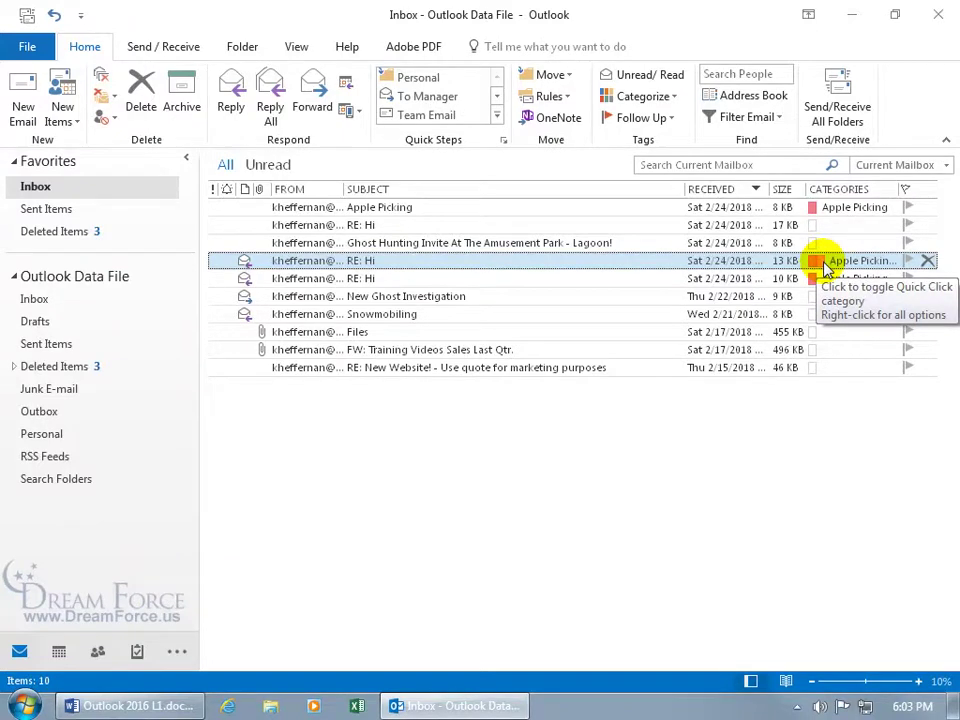
Delete the Fancy Pants category from the All Categories list, confirming with Yes
{"action": "left_click", "coordinate": [674, 97]}
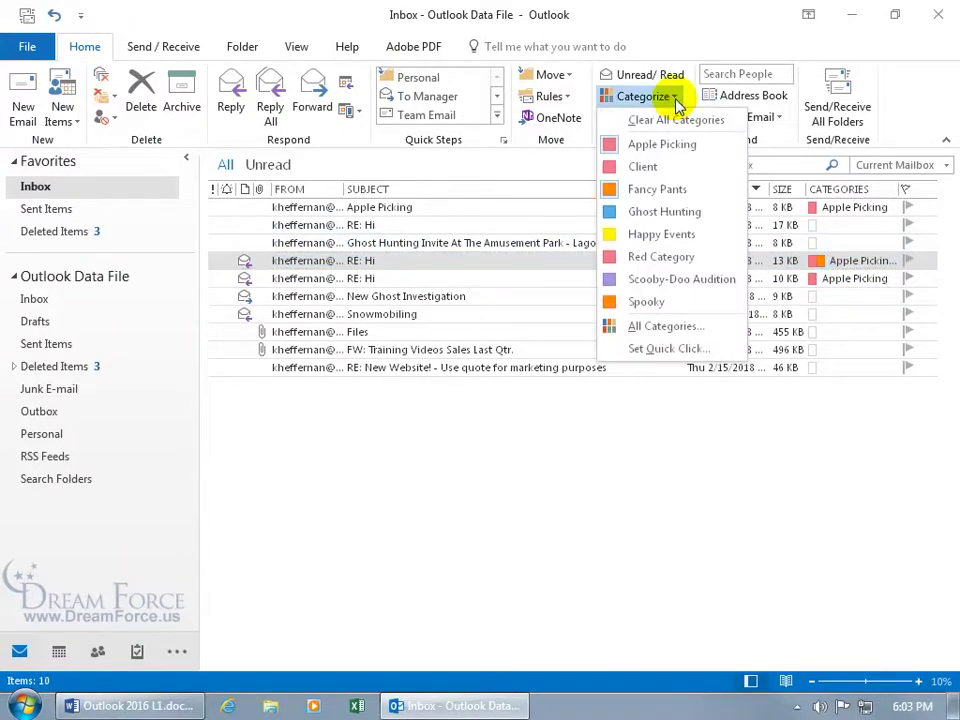
{"action": "left_click", "coordinate": [670, 327]}
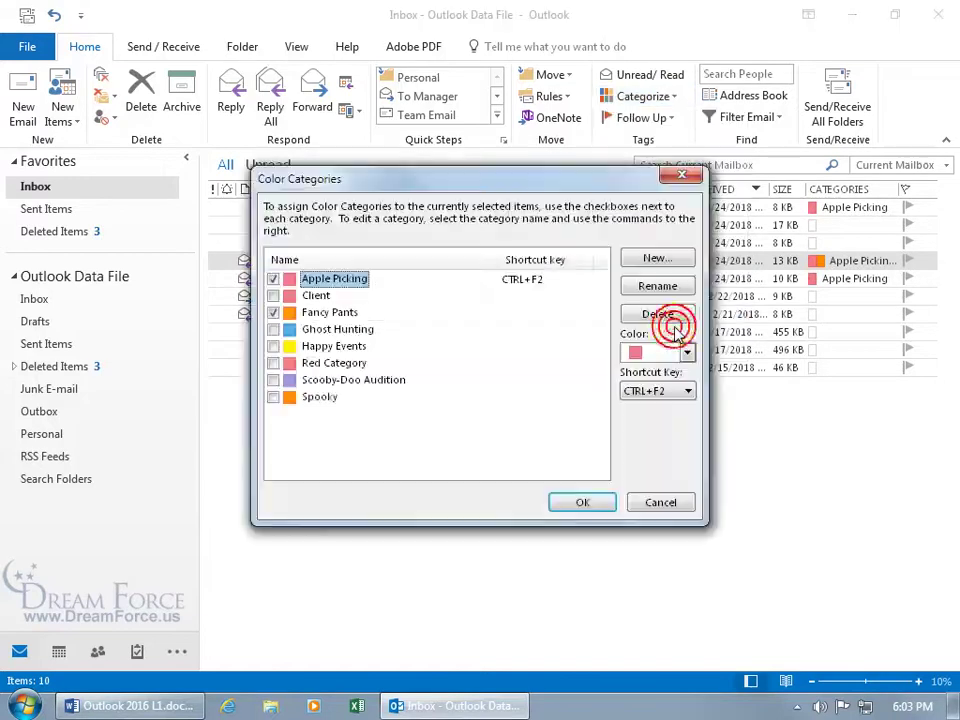
{"action": "left_click", "coordinate": [333, 314]}
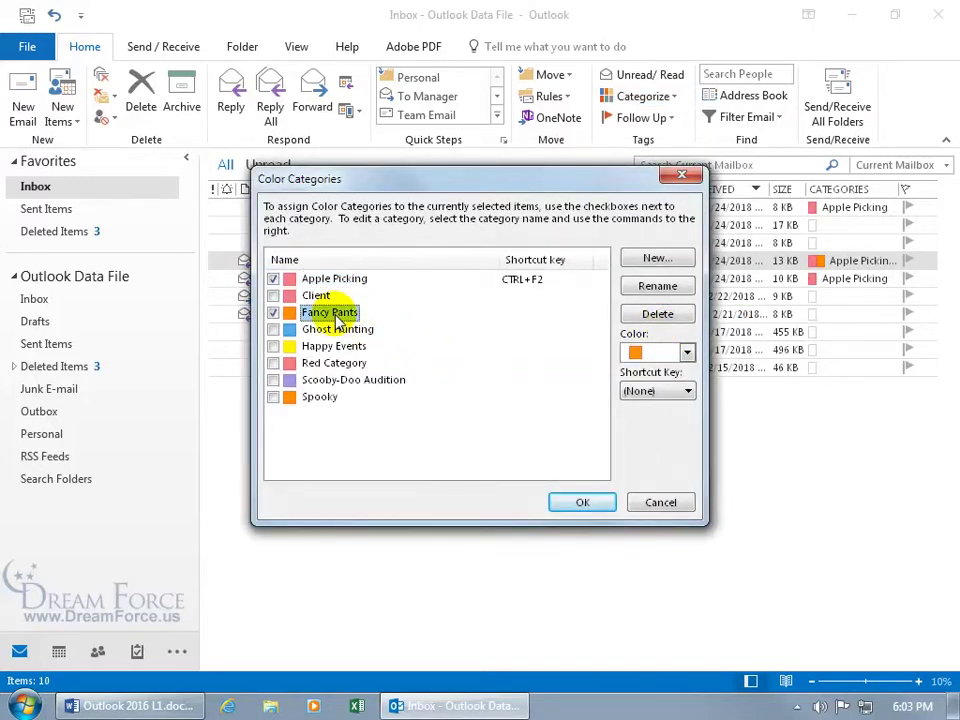
{"action": "left_click", "coordinate": [656, 315]}
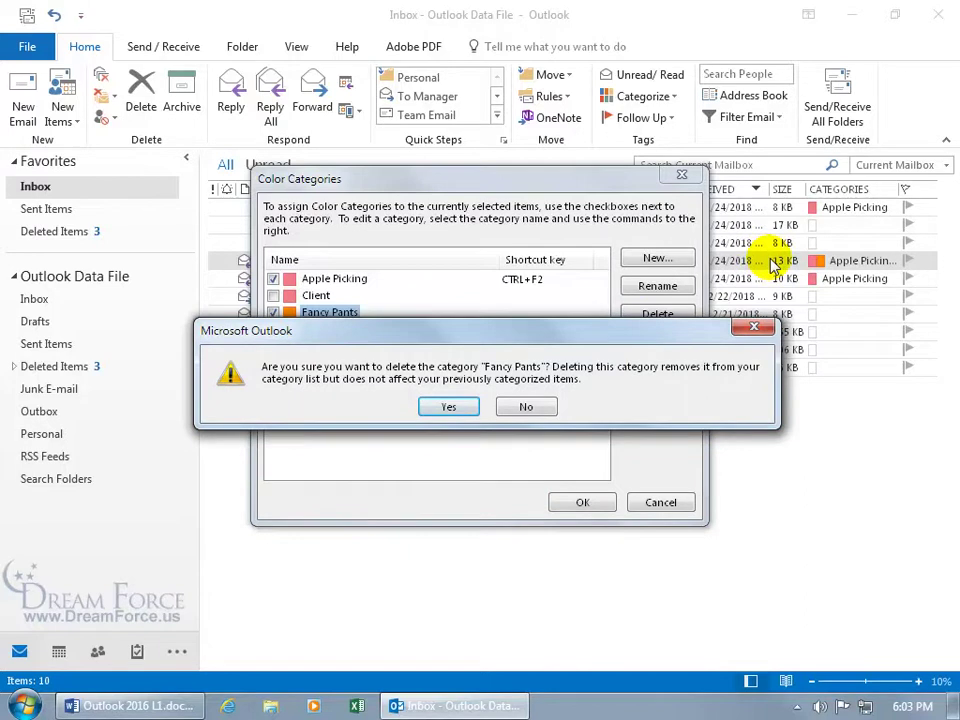
{"action": "left_click", "coordinate": [465, 408]}
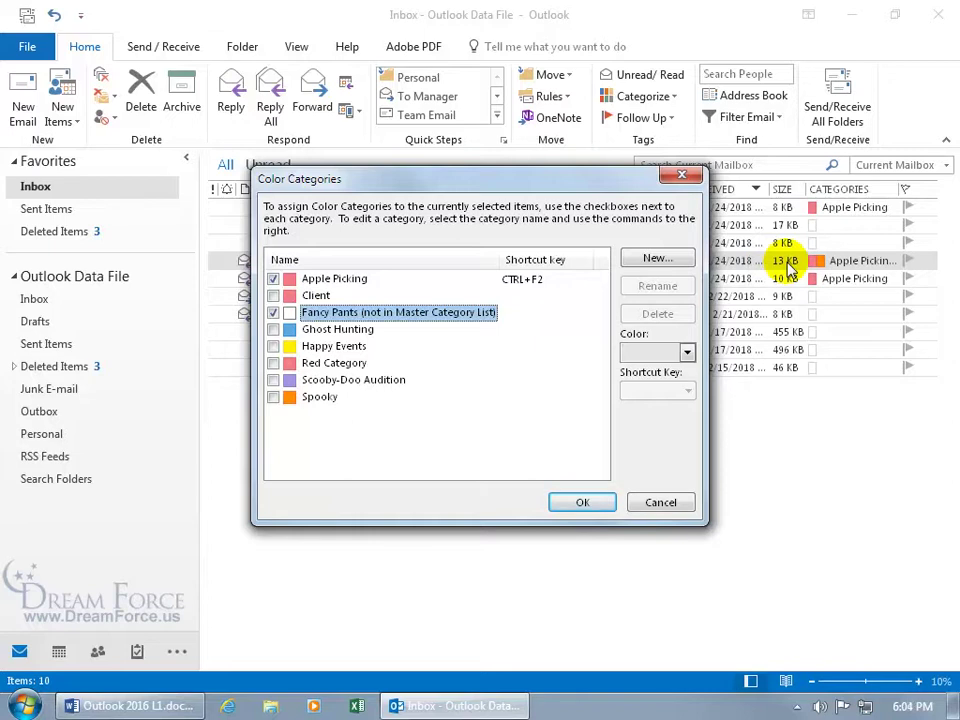
{"action": "left_click", "coordinate": [581, 502]}
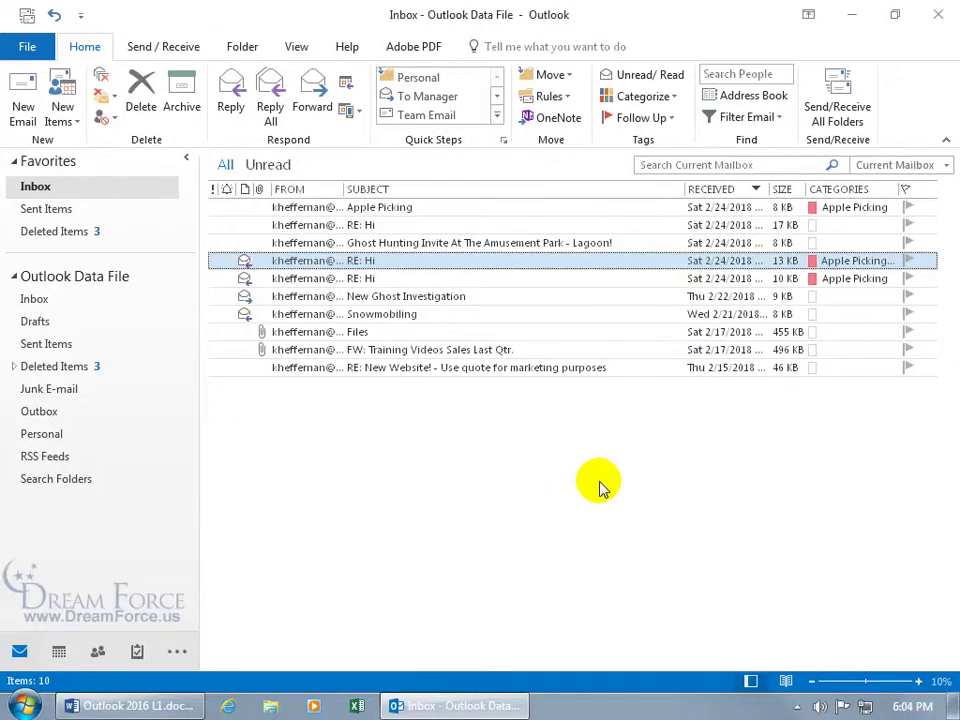
{"action": "right_click", "coordinate": [827, 266]}
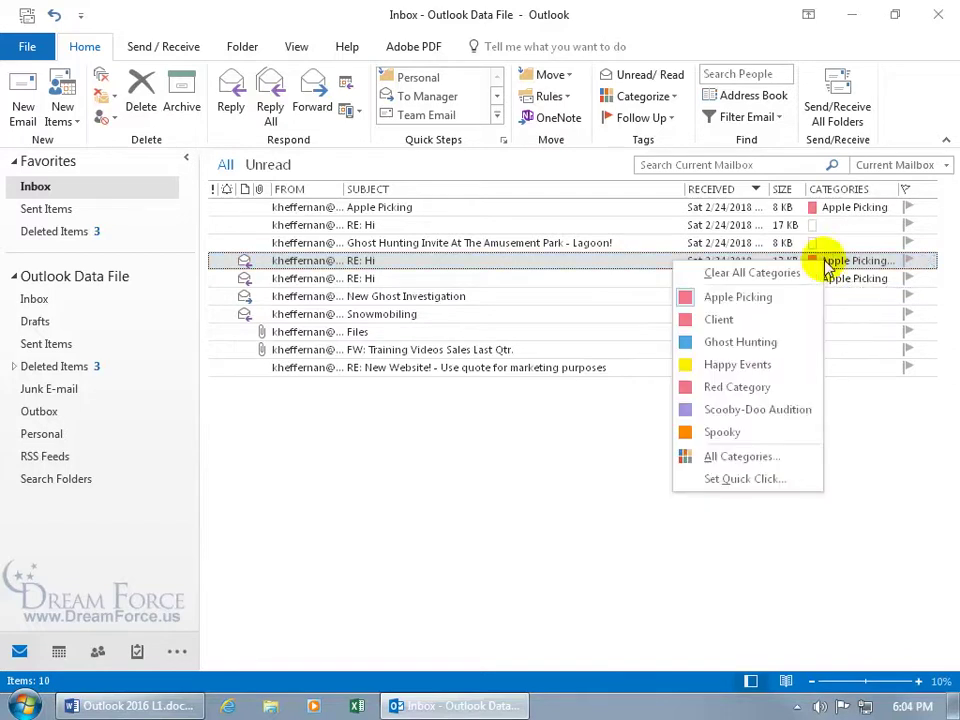
{"action": "left_click", "coordinate": [745, 458]}
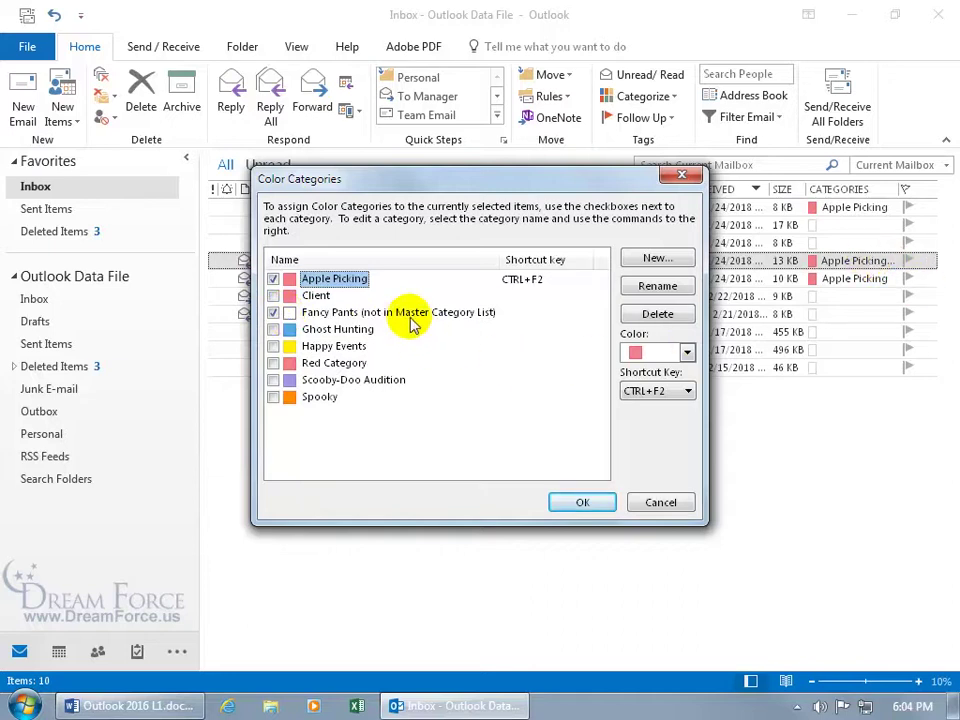
{"action": "left_click", "coordinate": [660, 505]}
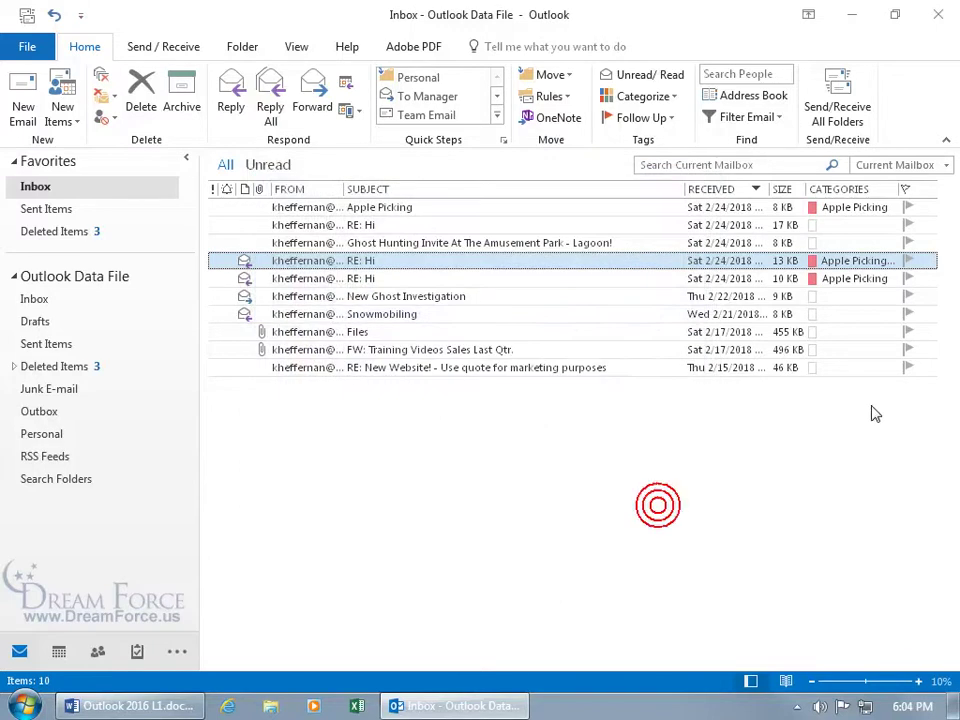
{"action": "right_click", "coordinate": [829, 315]}
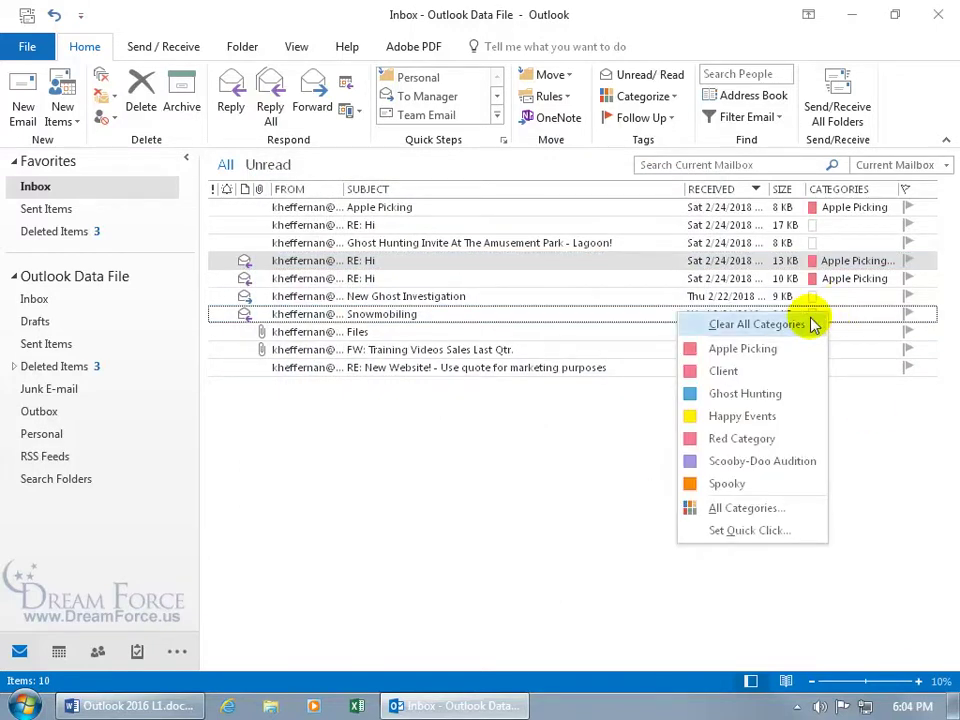
{"action": "left_click", "coordinate": [752, 509]}
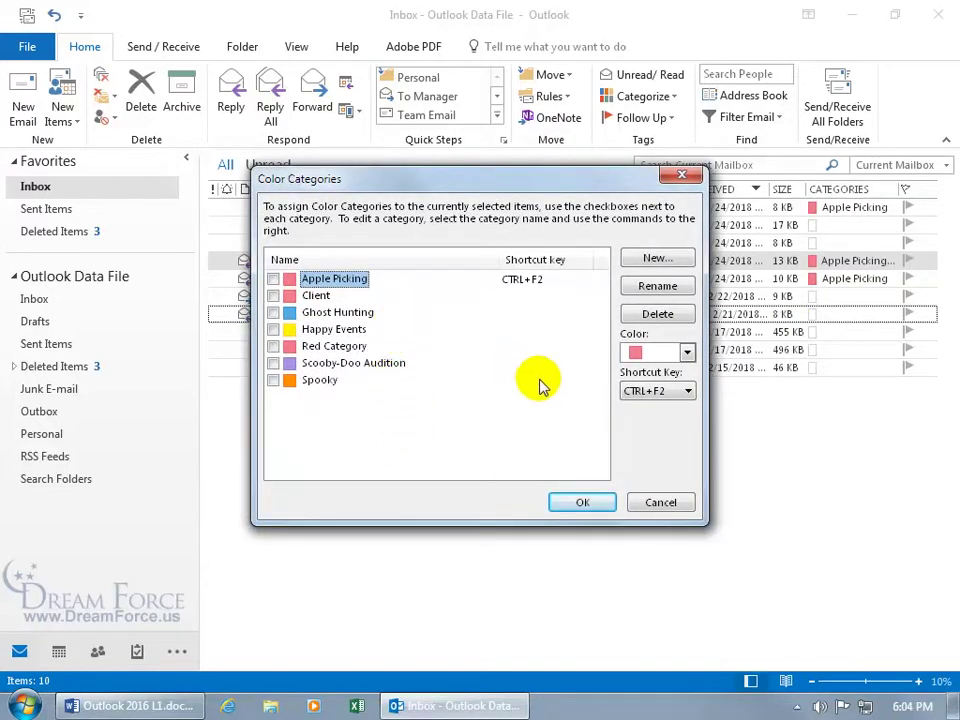
{"action": "left_click", "coordinate": [656, 502]}
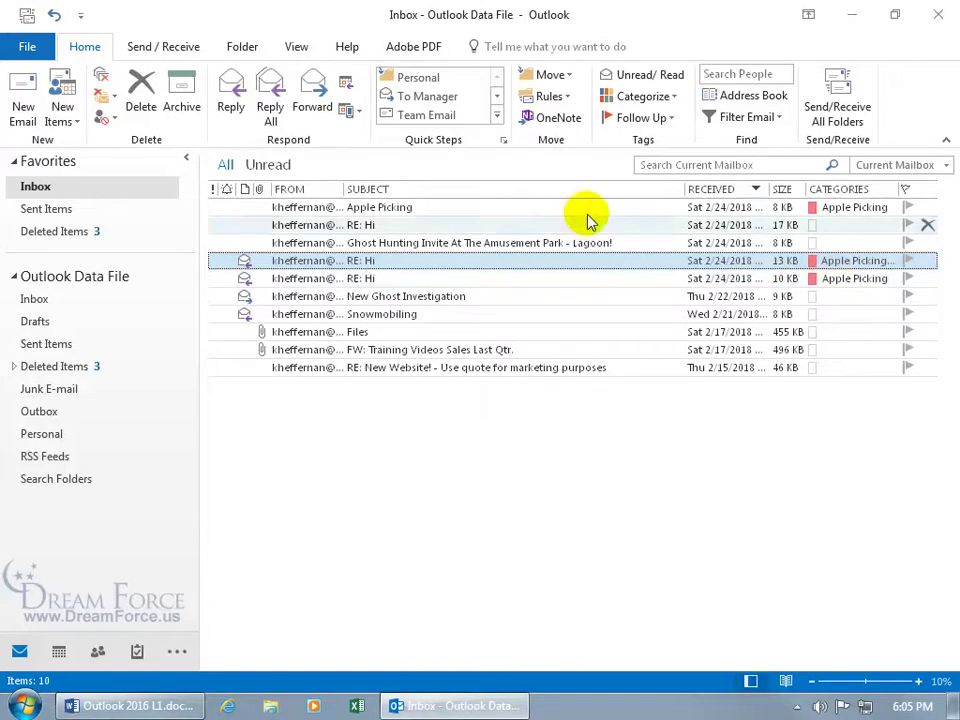
Group the Inbox by the Categories field through View Settings > Group By
{"action": "right_click", "coordinate": [519, 195]}
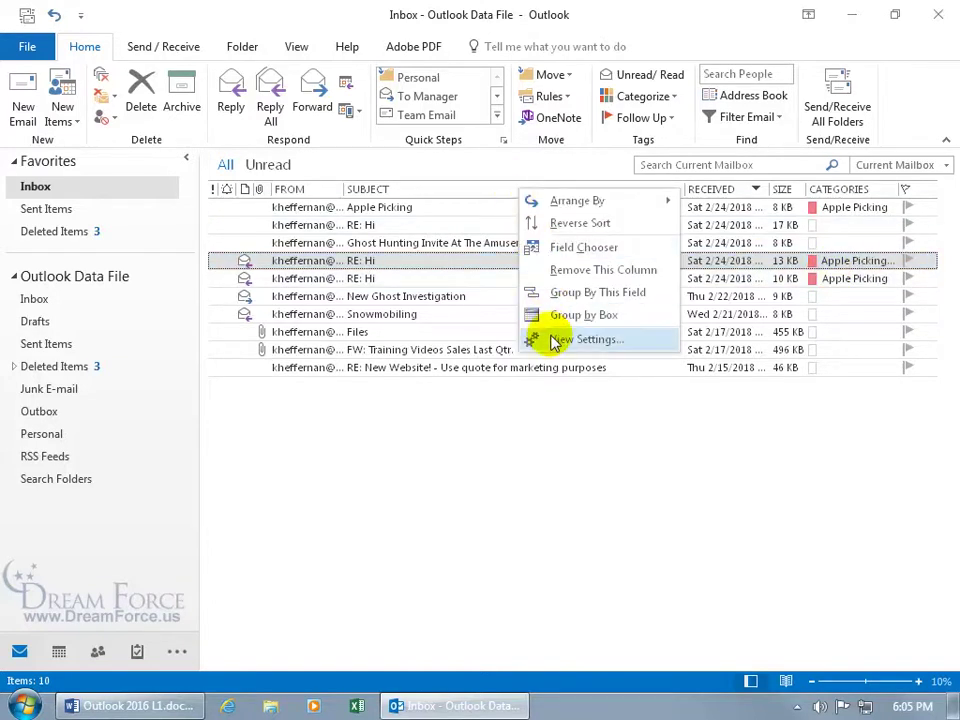
{"action": "left_click", "coordinate": [298, 46]}
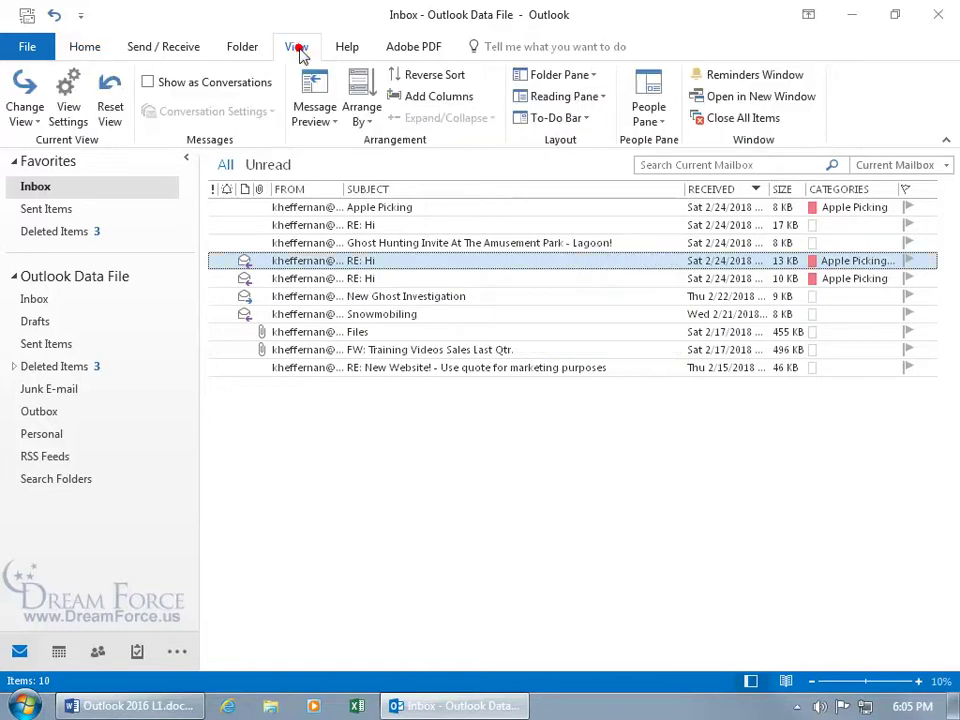
{"action": "left_click", "coordinate": [68, 110]}
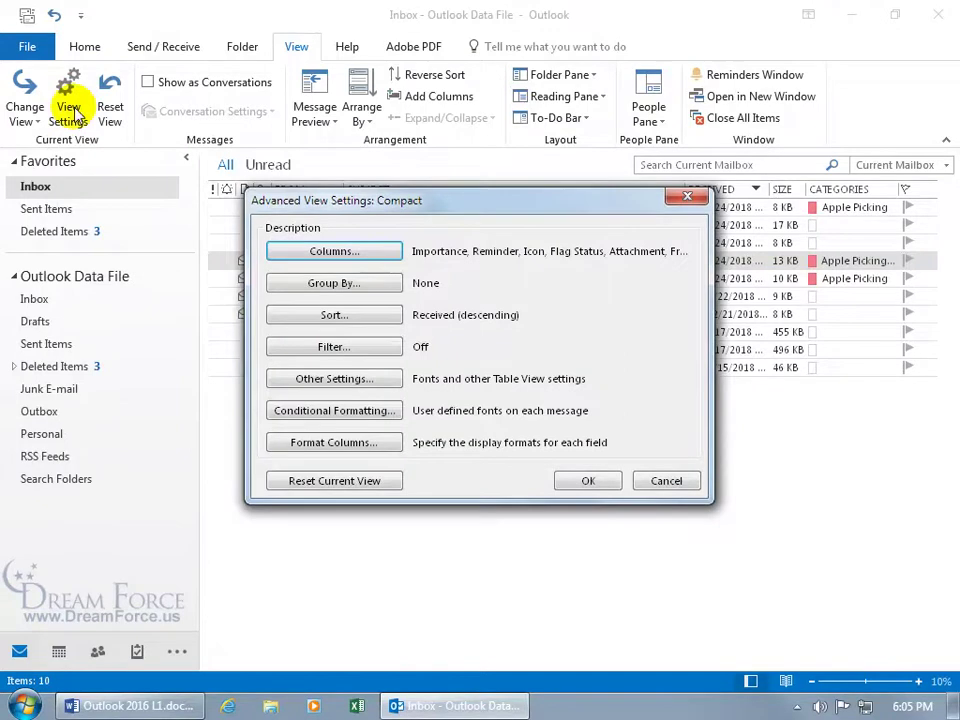
{"action": "left_click", "coordinate": [310, 286]}
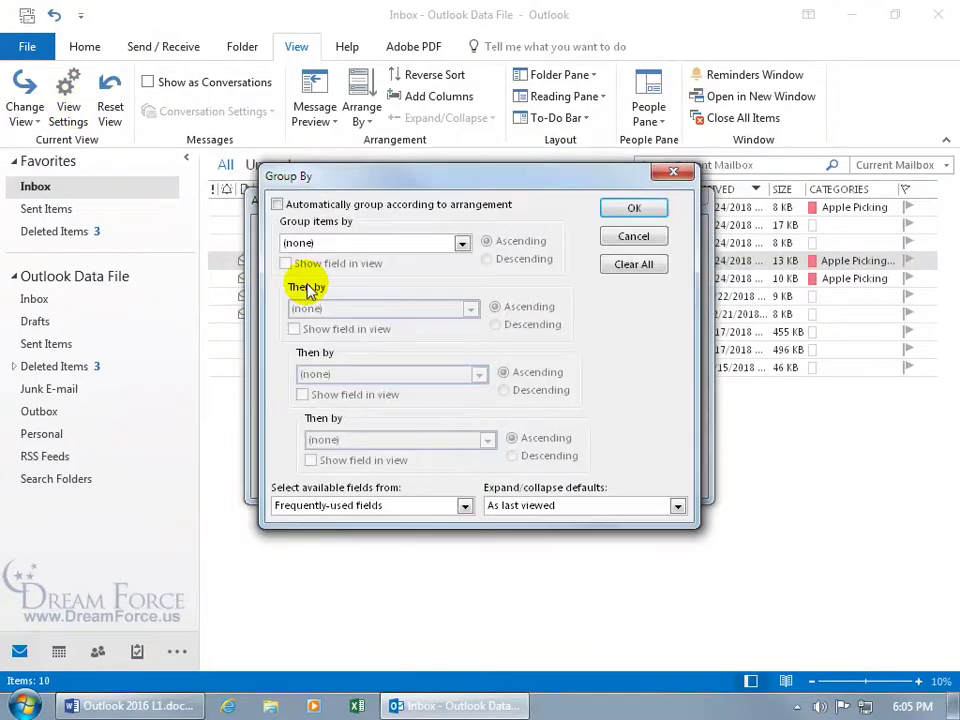
{"action": "left_click", "coordinate": [462, 243]}
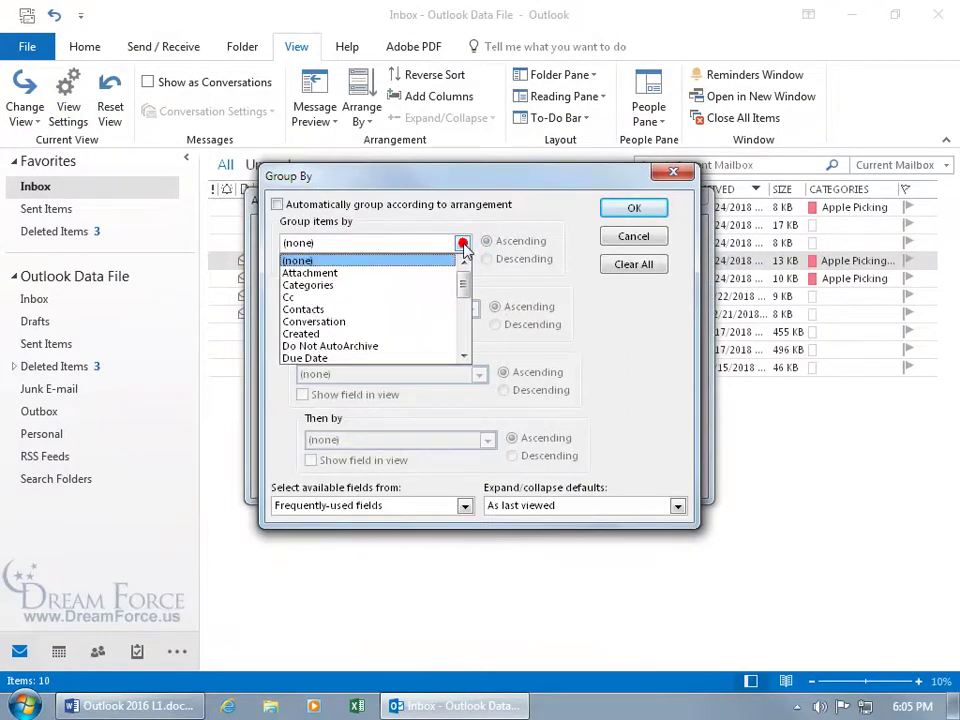
{"action": "left_click", "coordinate": [398, 289]}
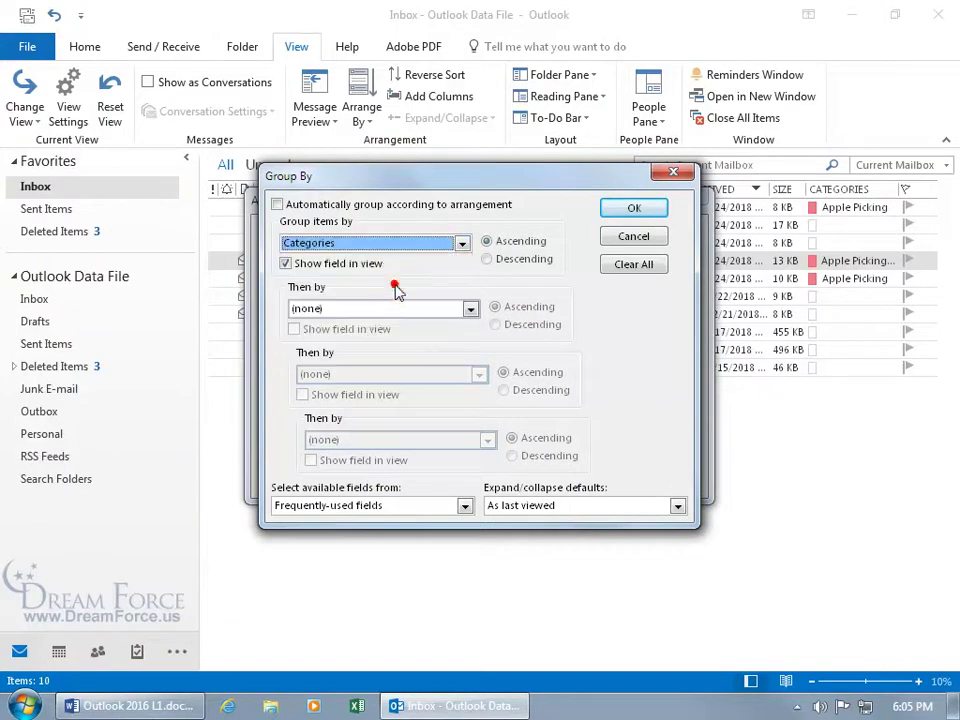
{"action": "left_click", "coordinate": [628, 208]}
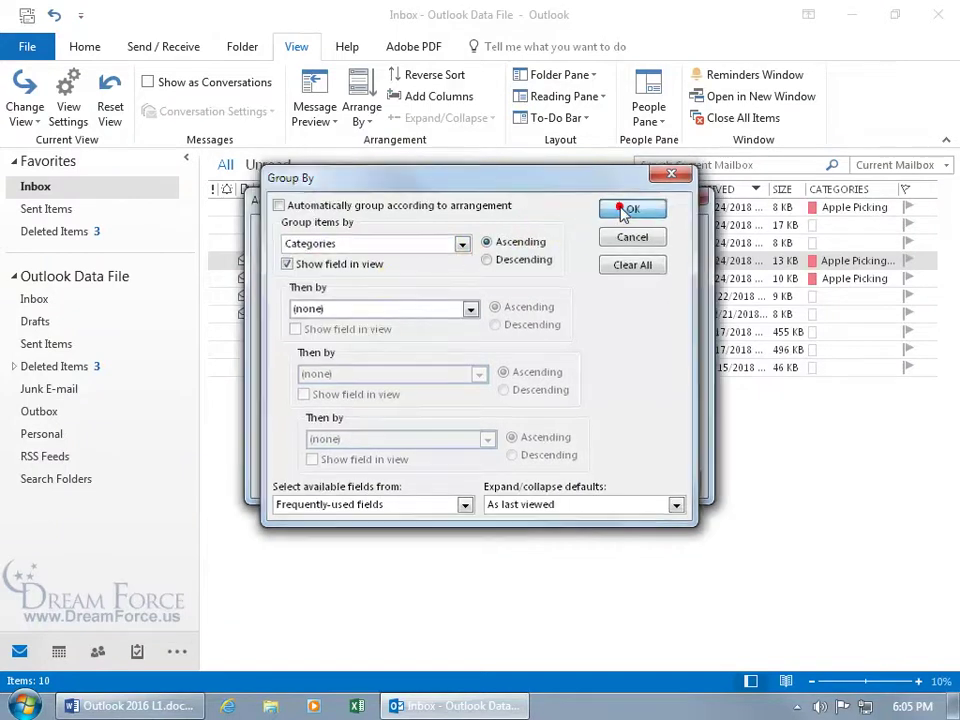
{"action": "left_click", "coordinate": [588, 481]}
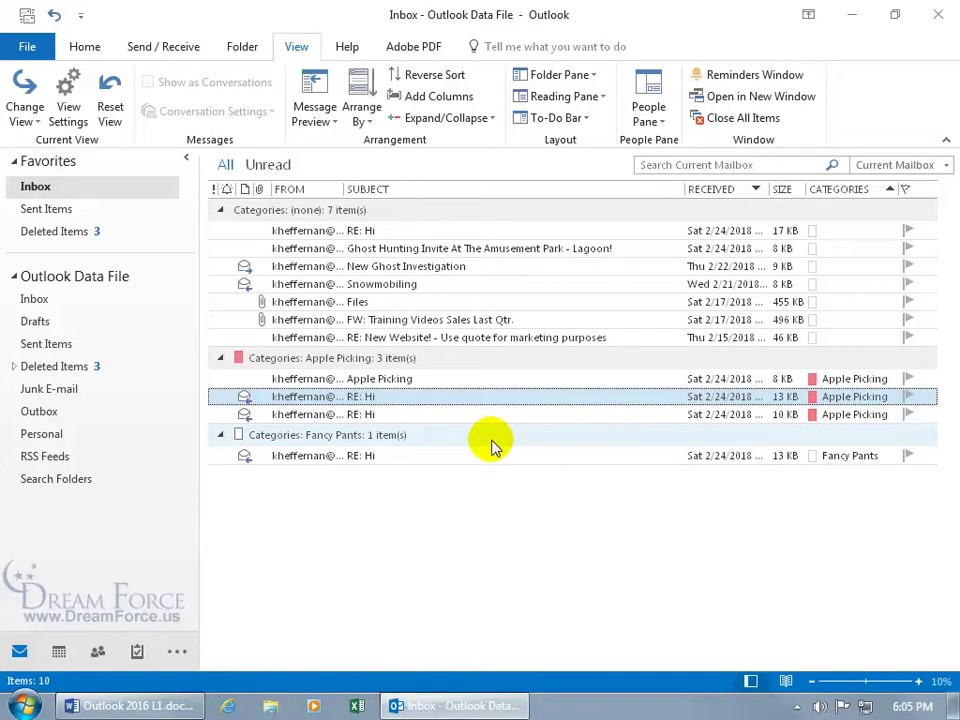
Uncheck Fancy Pants on its message in the Color Categories list and apply
{"action": "right_click", "coordinate": [814, 459]}
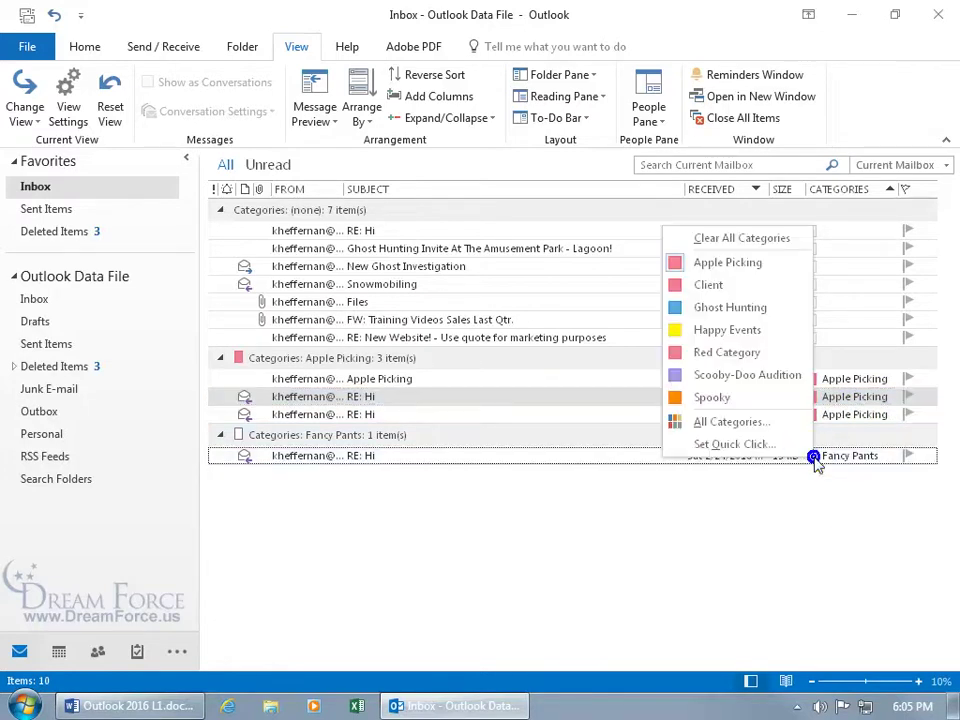
{"action": "left_click", "coordinate": [760, 422]}
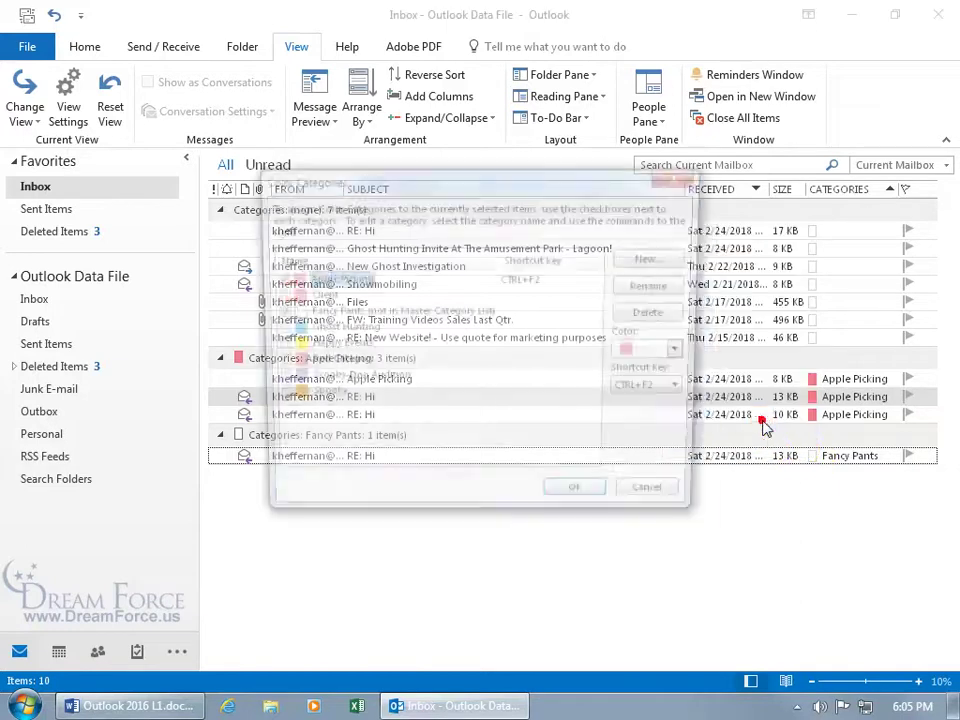
{"action": "left_click", "coordinate": [273, 312]}
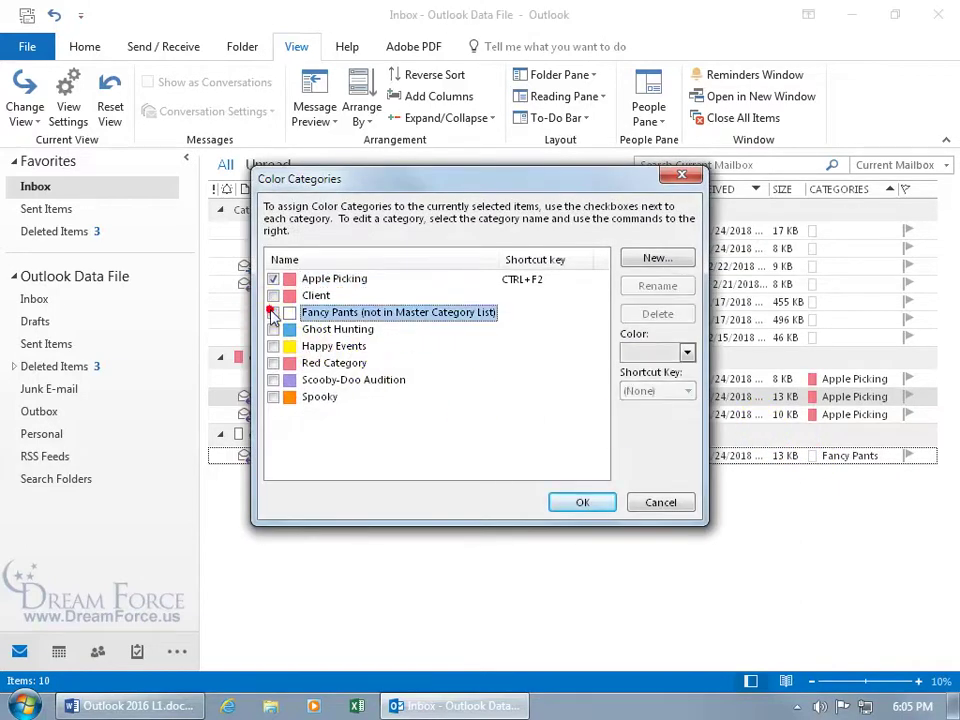
{"action": "left_click", "coordinate": [575, 502]}
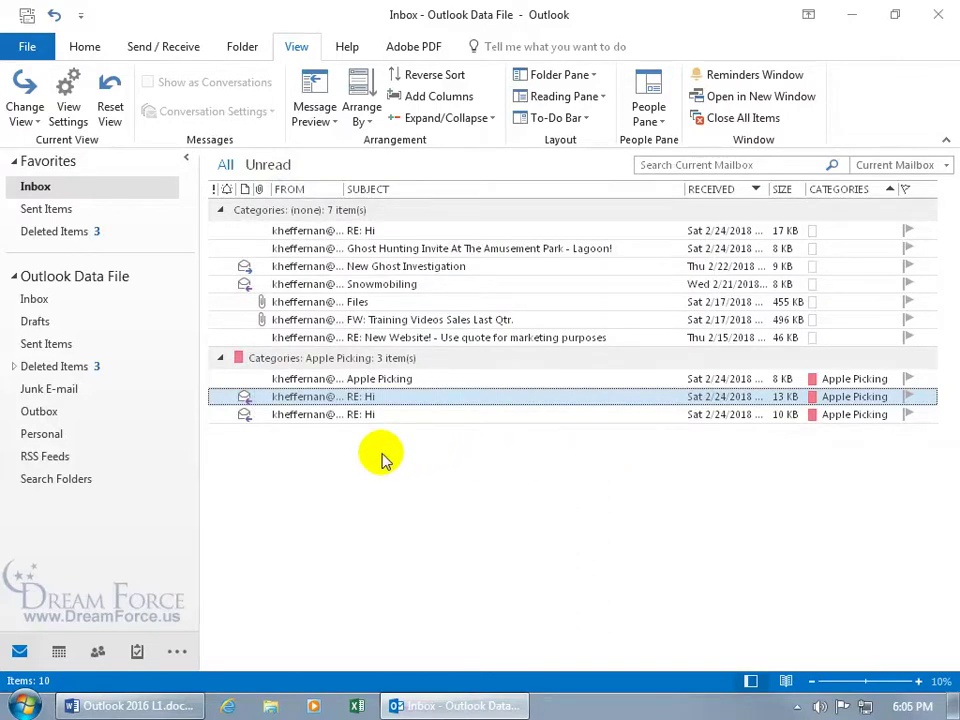
Clear all grouping in View Settings so the Inbox is one ungrouped list
{"action": "right_click", "coordinate": [438, 190]}
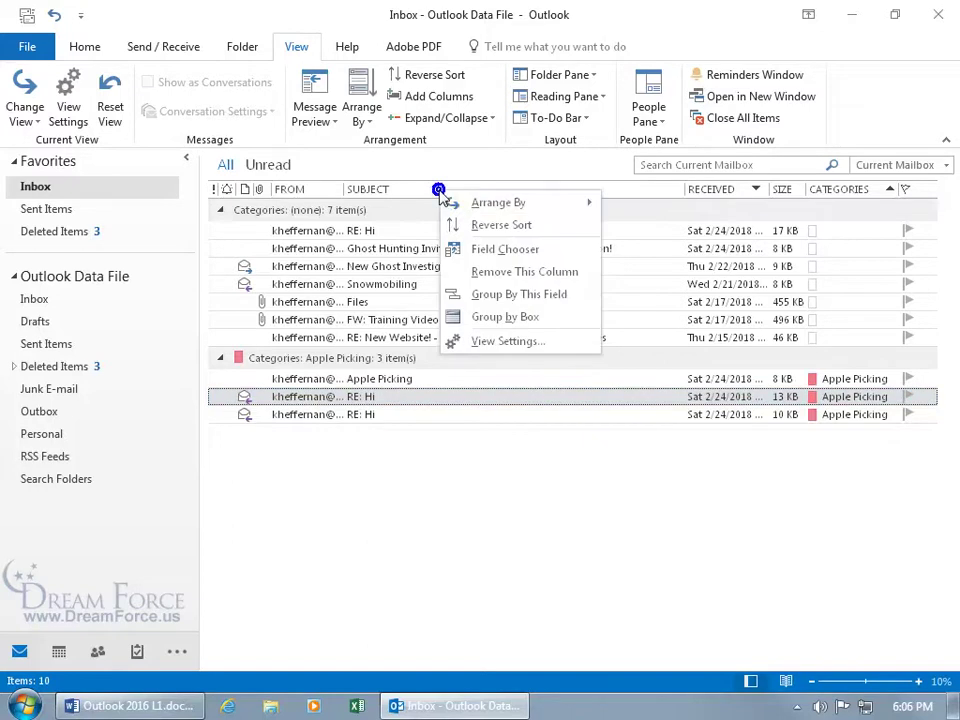
{"action": "left_click", "coordinate": [489, 339]}
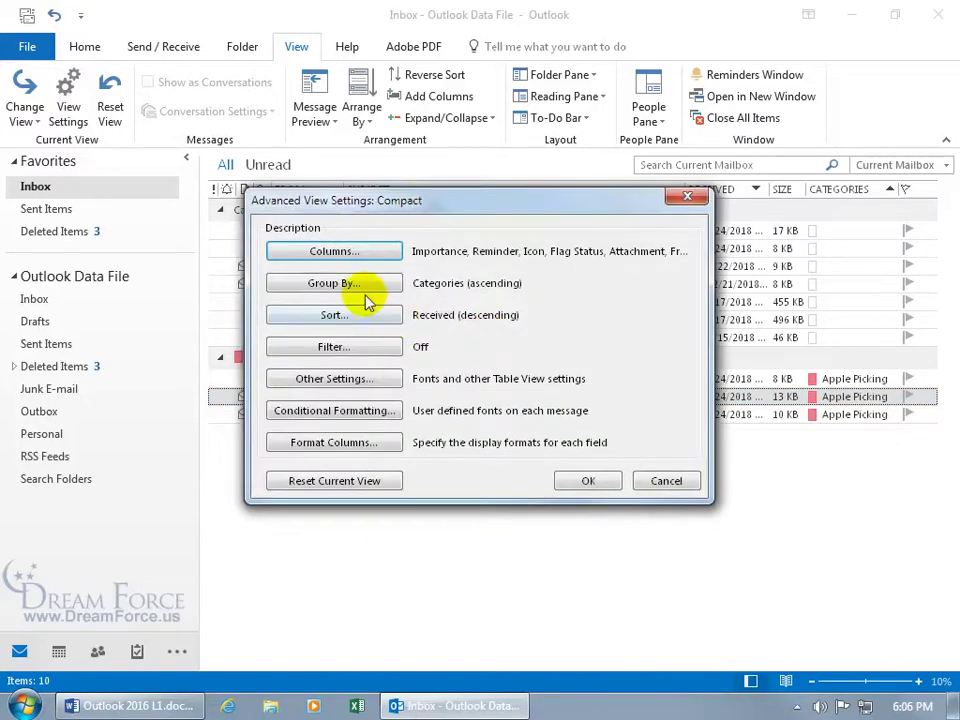
{"action": "left_click", "coordinate": [353, 284]}
{"action": "left_click", "coordinate": [632, 264]}
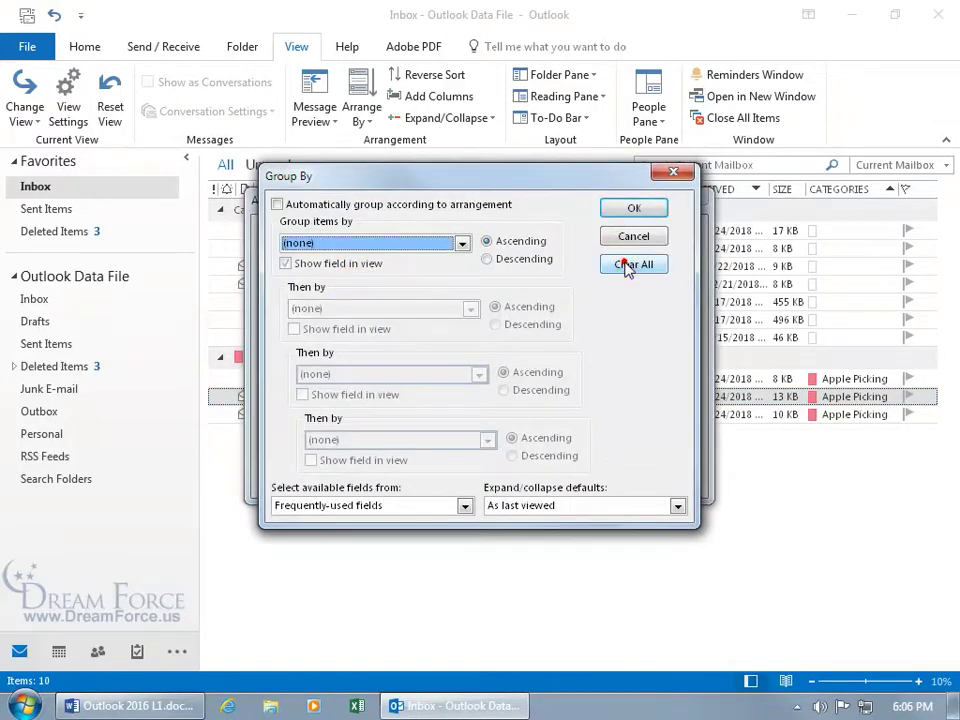
{"action": "left_click", "coordinate": [634, 208]}
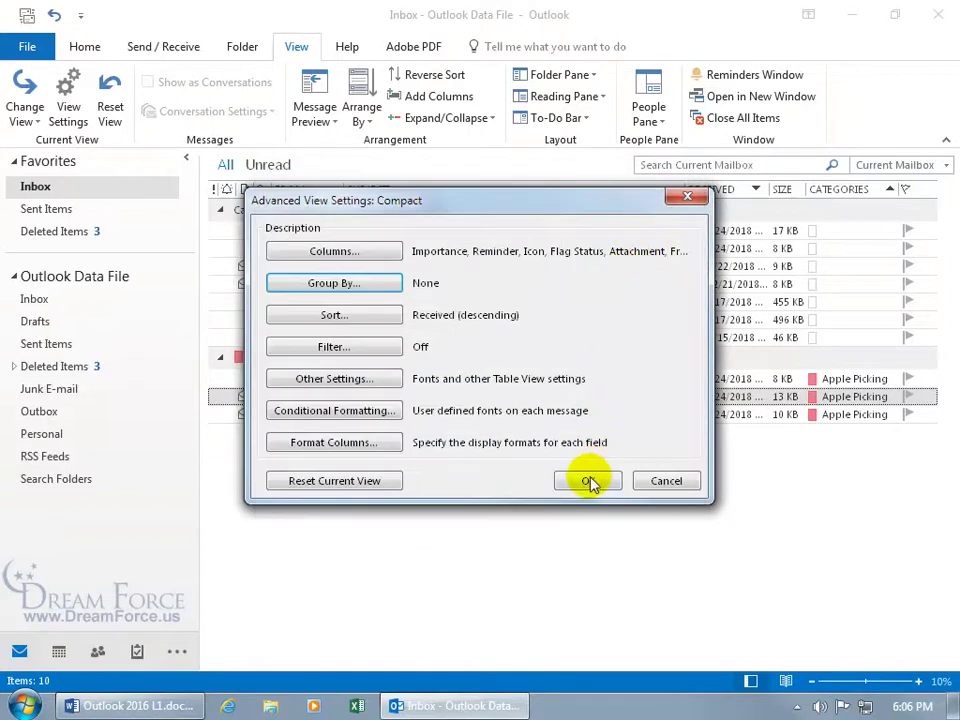
{"action": "left_click", "coordinate": [587, 480]}
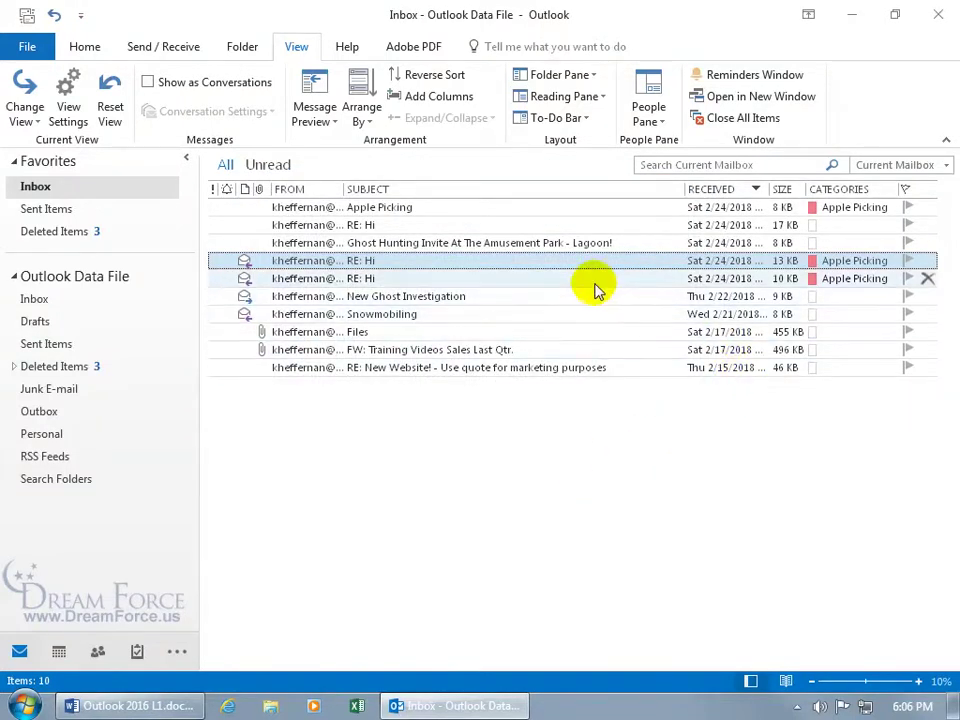
Remove the Apple Picking category from the 13 KB and 10 KB RE: Hi replies
{"action": "left_click", "coordinate": [812, 262]}
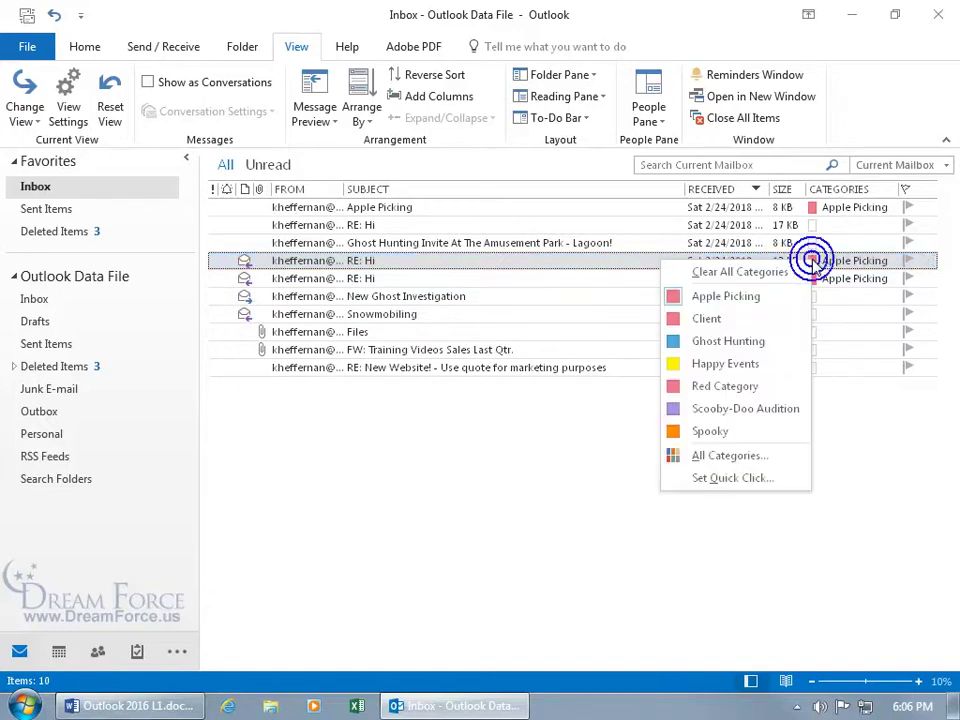
{"action": "left_click", "coordinate": [784, 296]}
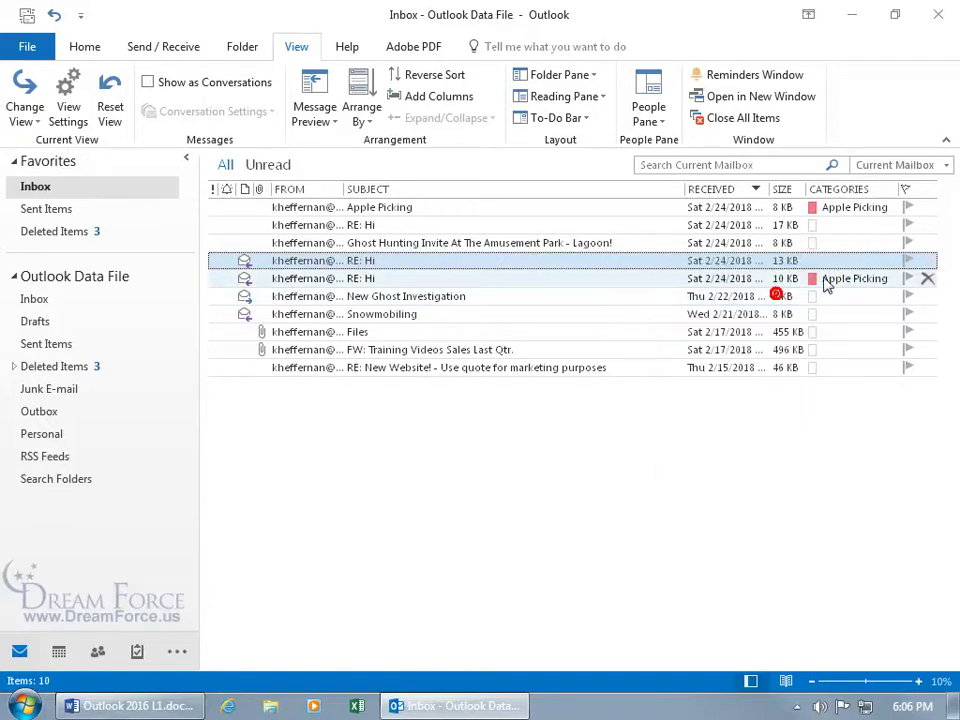
{"action": "left_click", "coordinate": [810, 279]}
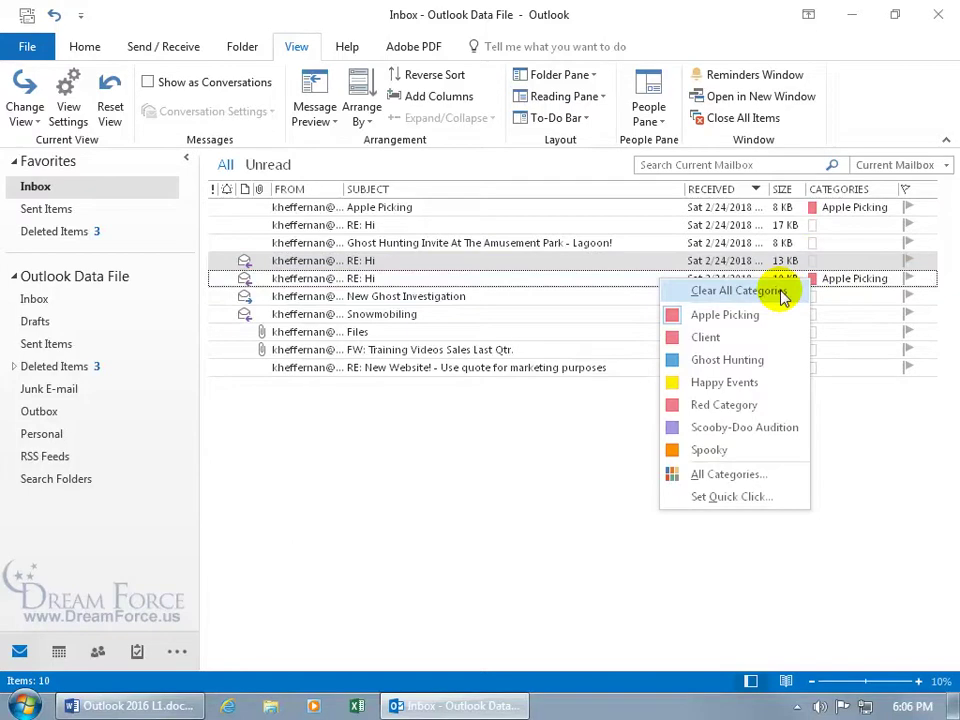
{"action": "left_click", "coordinate": [781, 291]}
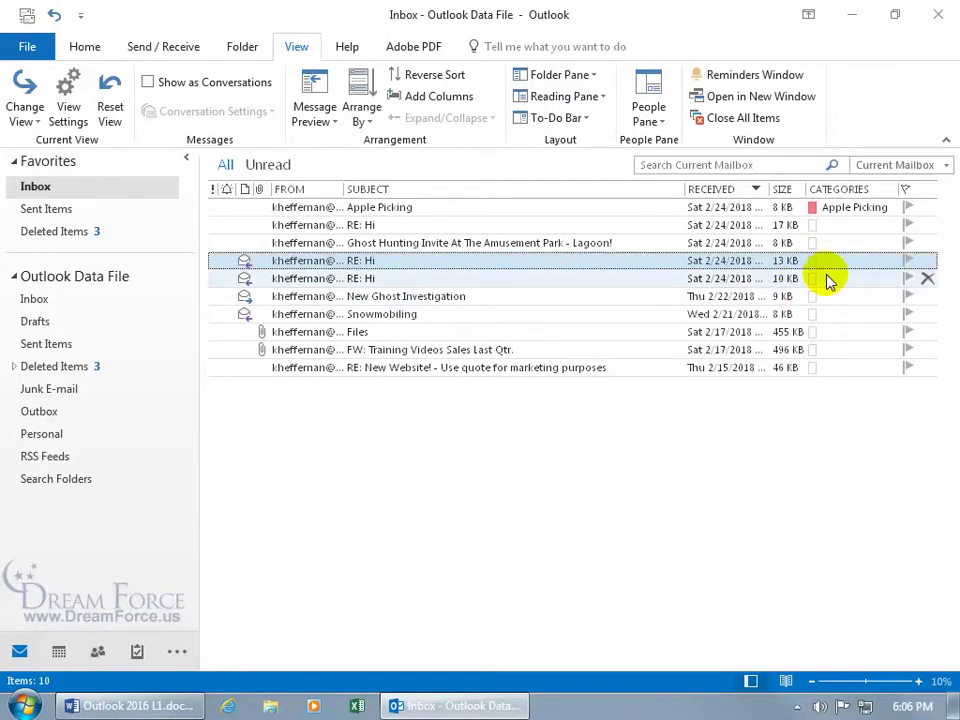
Tag Ghost Hunting Invite and New Ghost Investigation with the blue Ghost Hunting category
{"action": "left_click", "coordinate": [812, 243]}
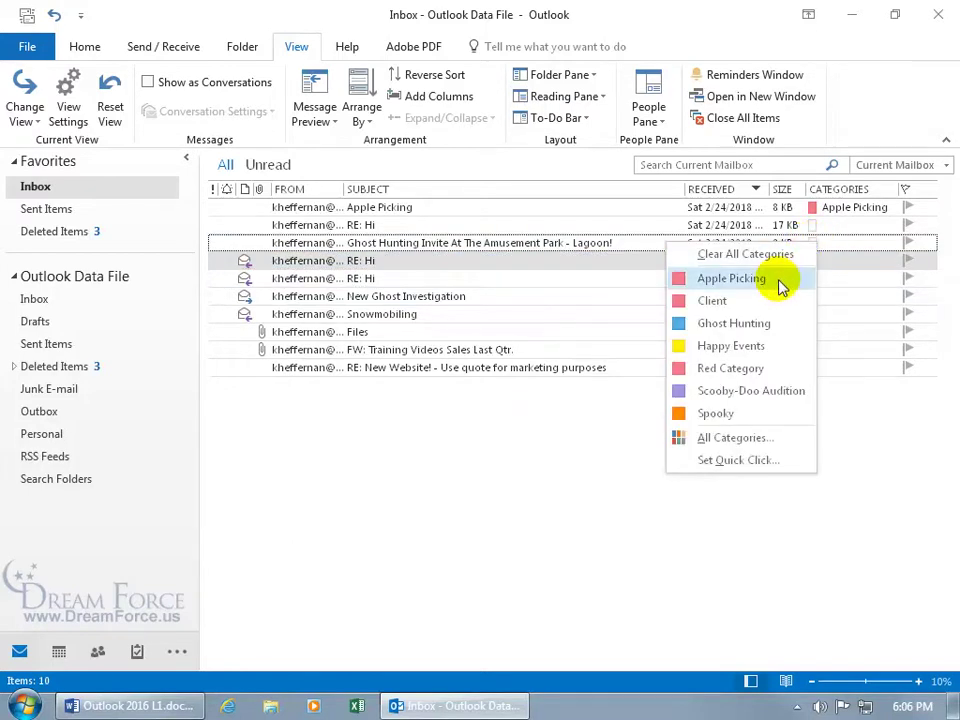
{"action": "left_click", "coordinate": [678, 327]}
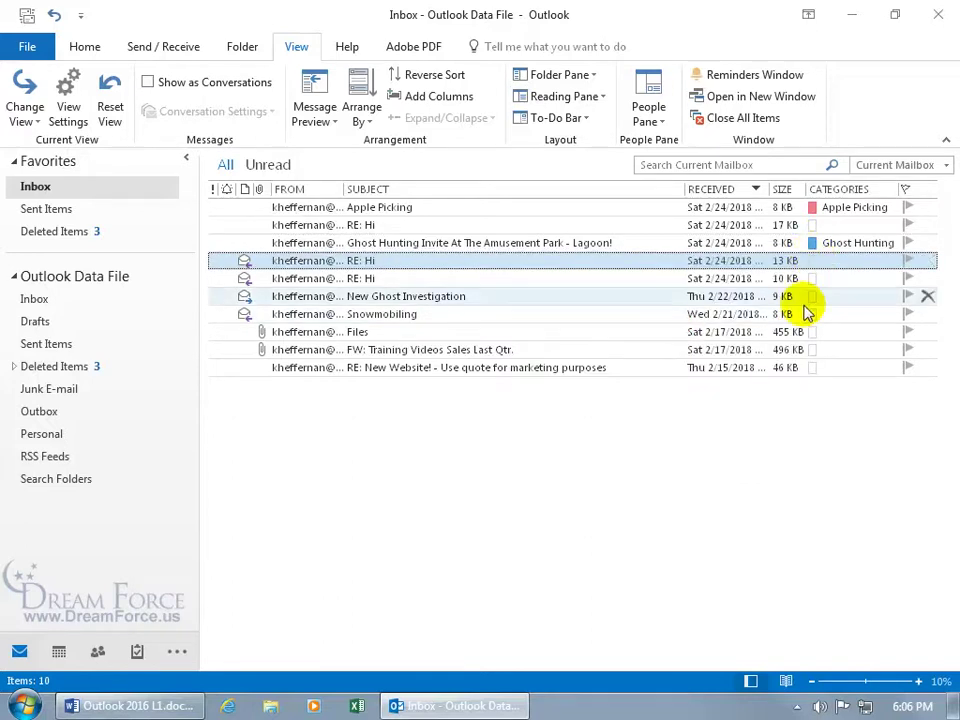
{"action": "left_click", "coordinate": [812, 297]}
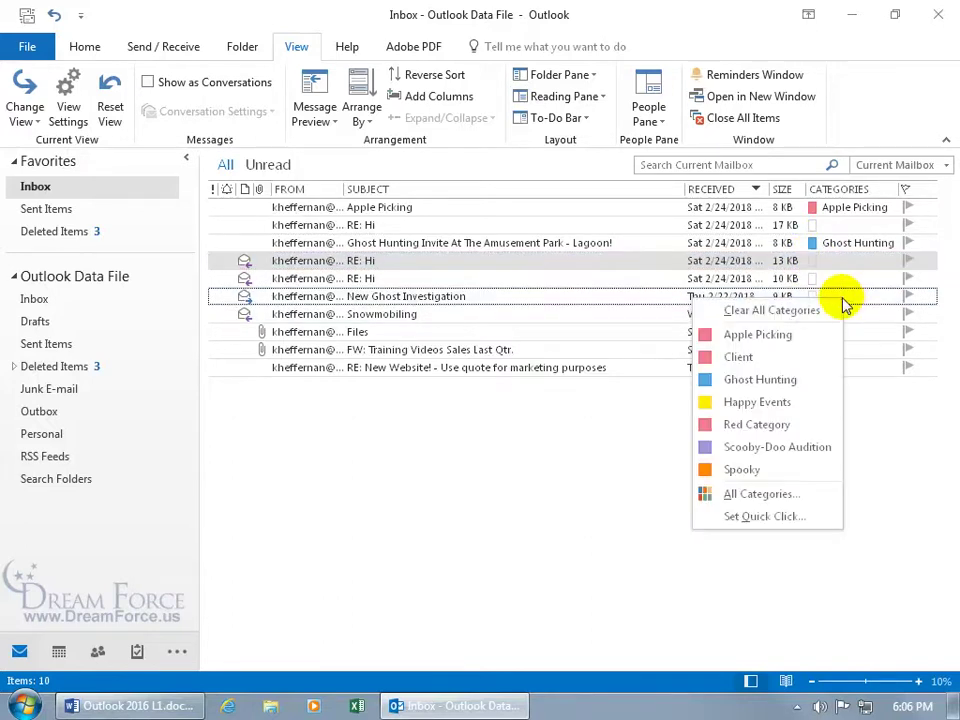
{"action": "left_click", "coordinate": [770, 379]}
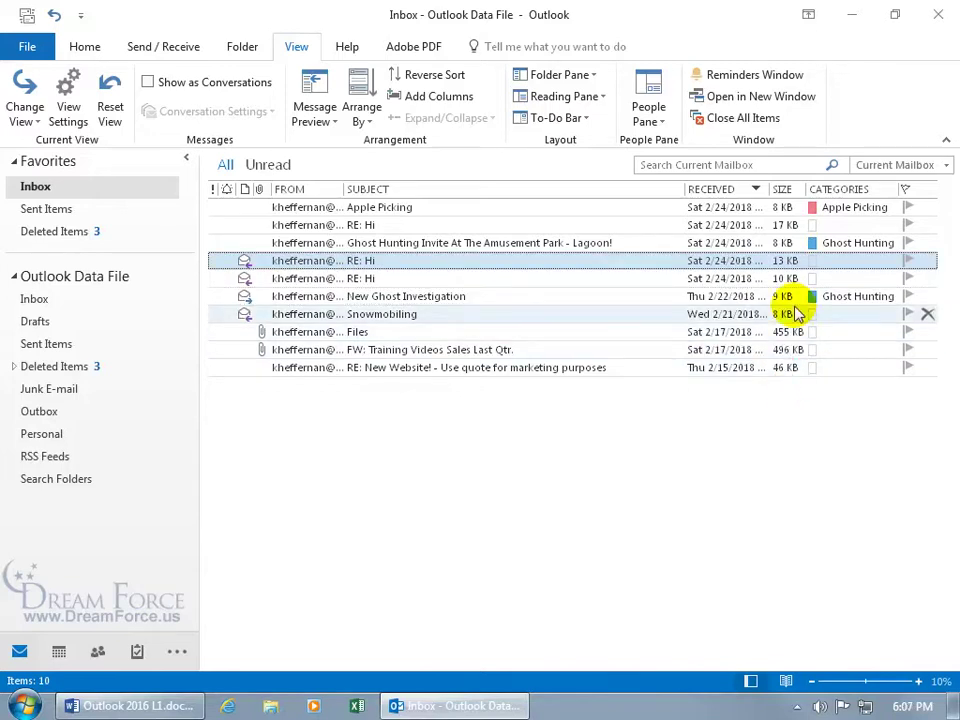
{"action": "left_click", "coordinate": [850, 190]}
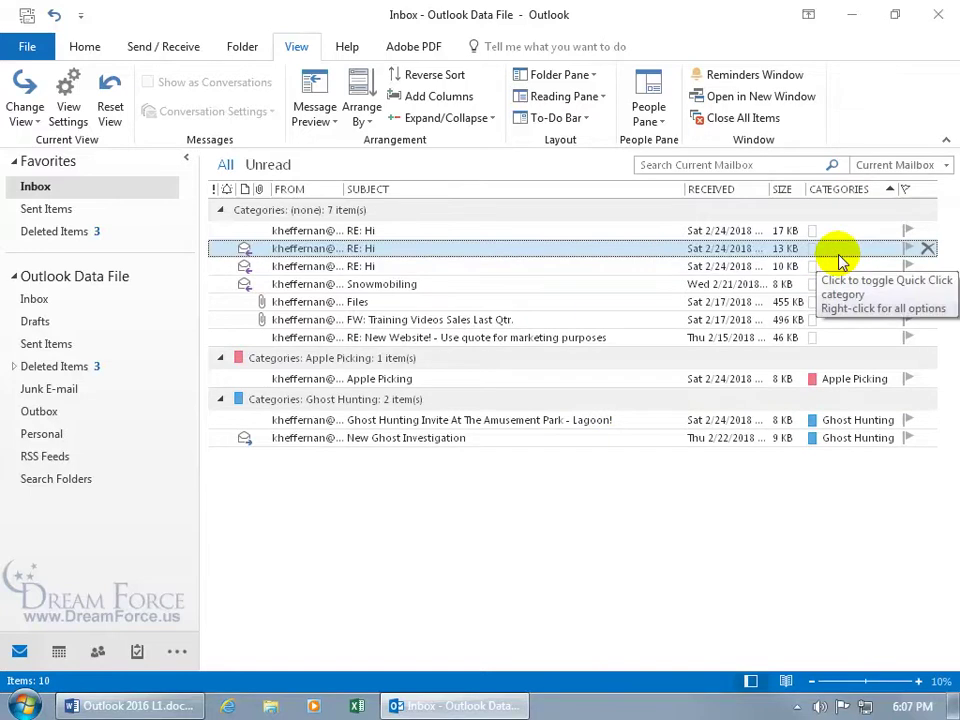
{"action": "left_click", "coordinate": [724, 191]}
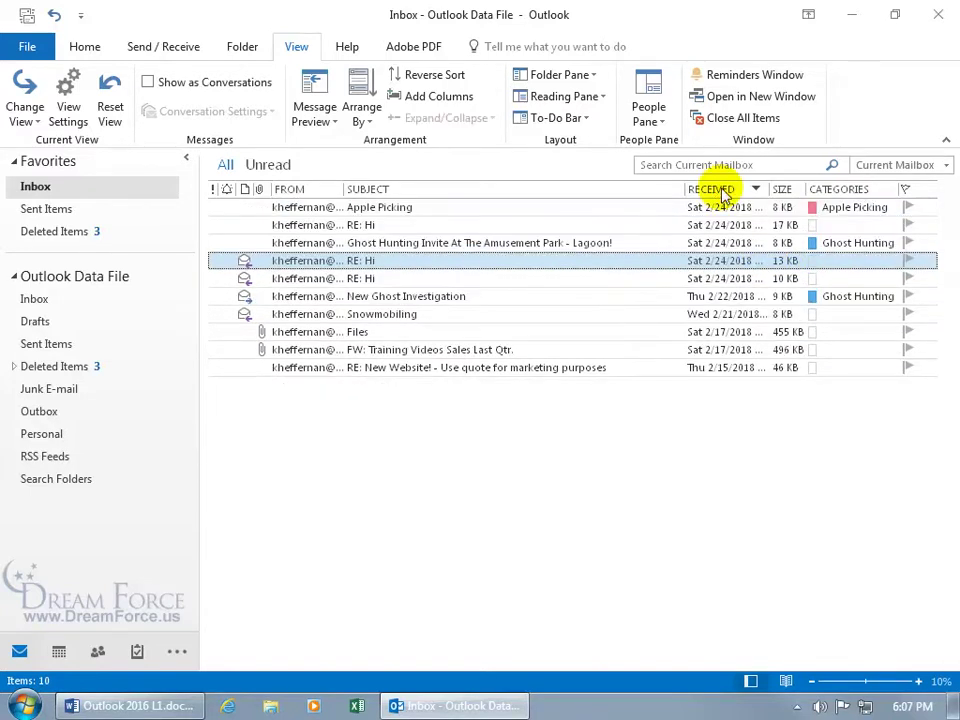